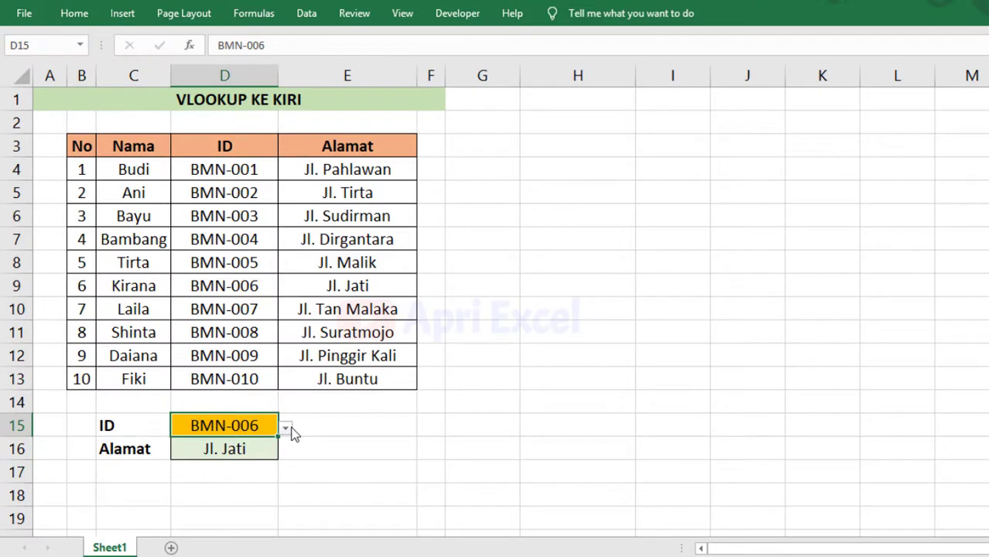
Pick BMN-004 in D15 so D16's lookup shows Jl. Dirgantara.
left_click(285, 427)
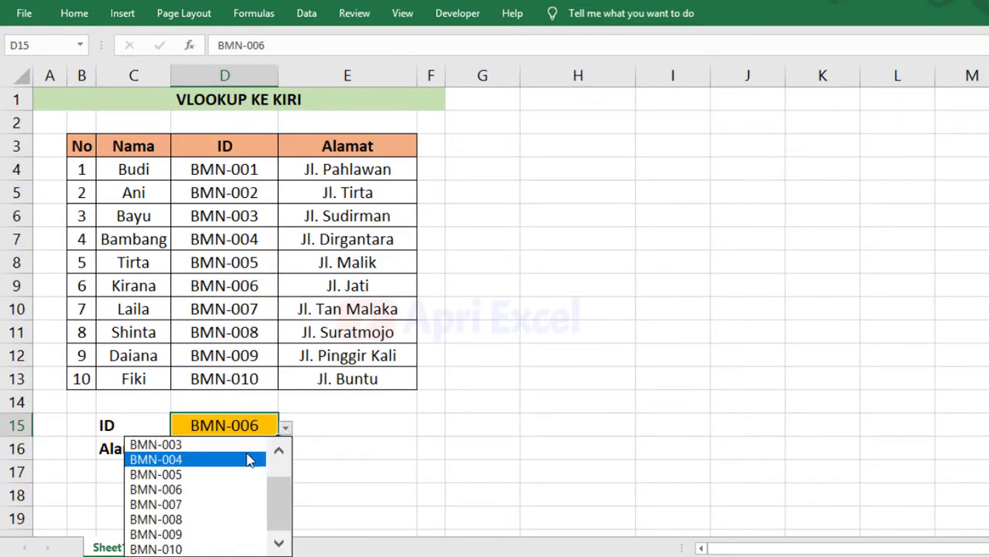
left_click(248, 461)
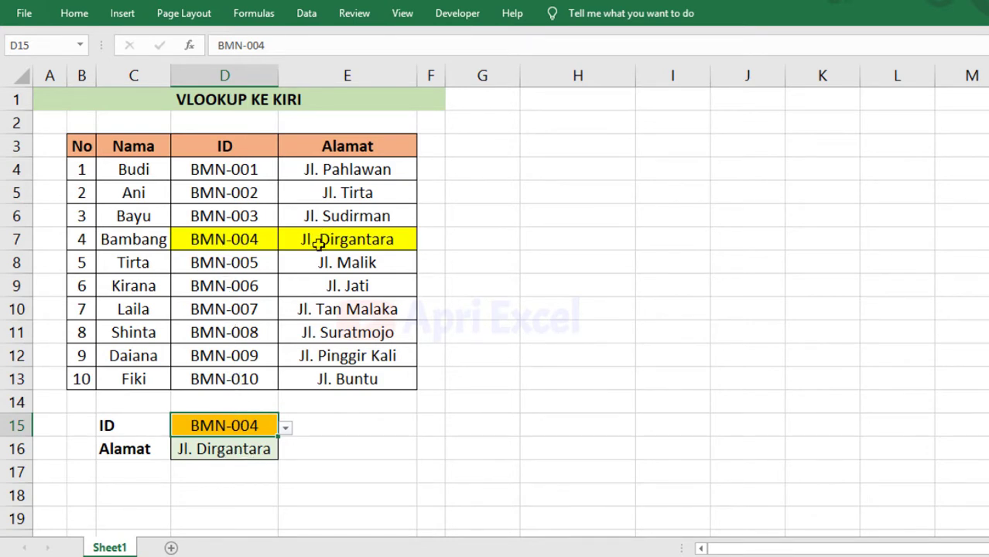
left_click(232, 452)
Review D16's =VLOOKUP(D15;D4:E13;2;0) argument by argument, leaving it unchanged.
double_click(235, 454)
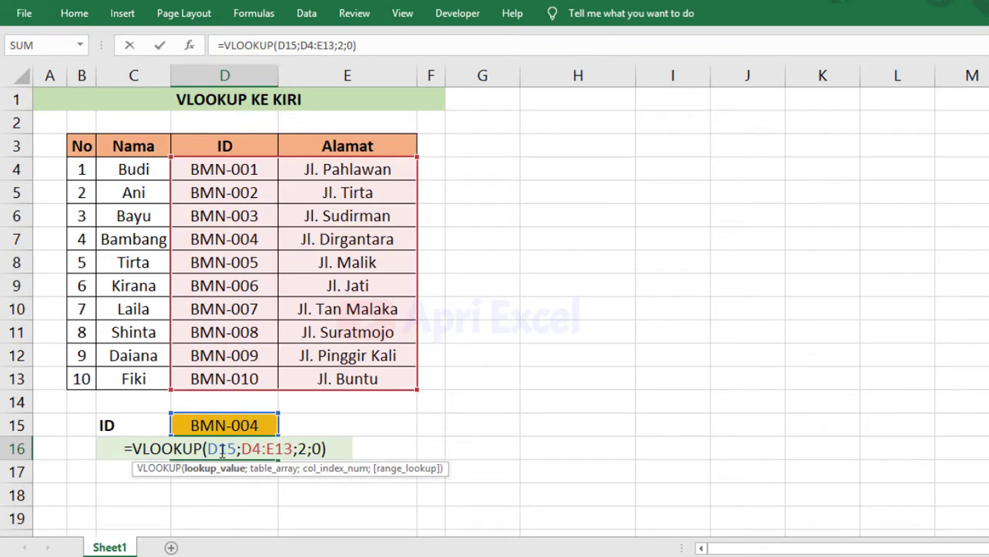
left_click(208, 469)
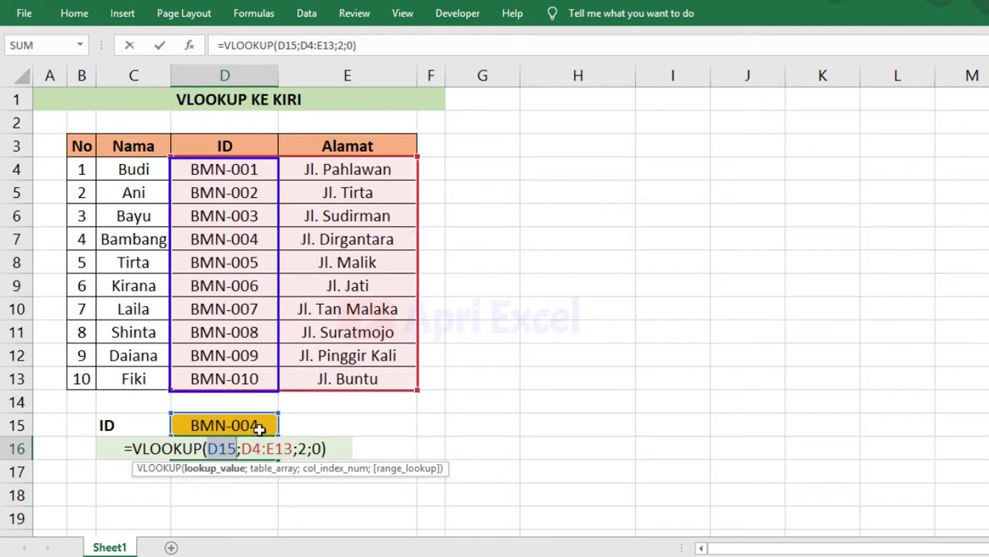
left_click(261, 469)
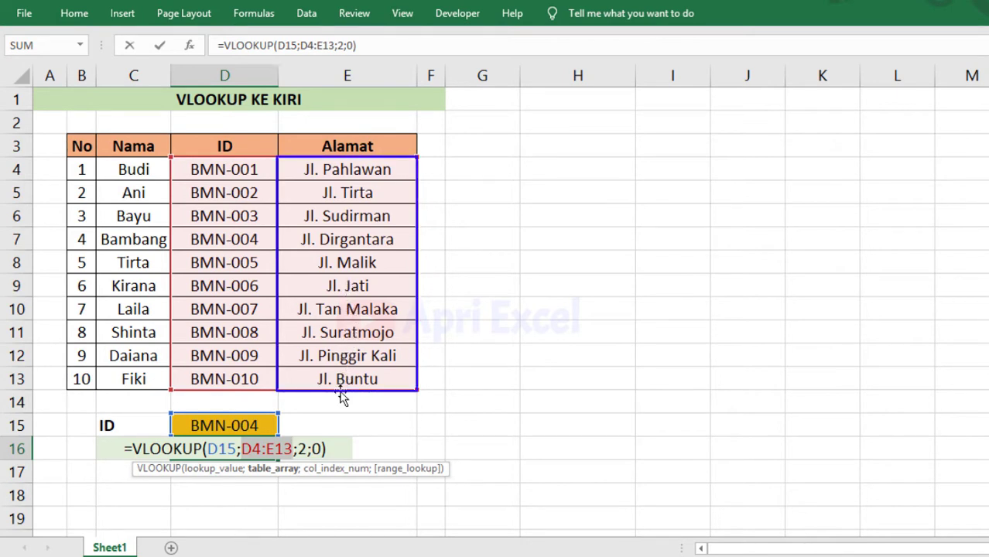
left_click(326, 469)
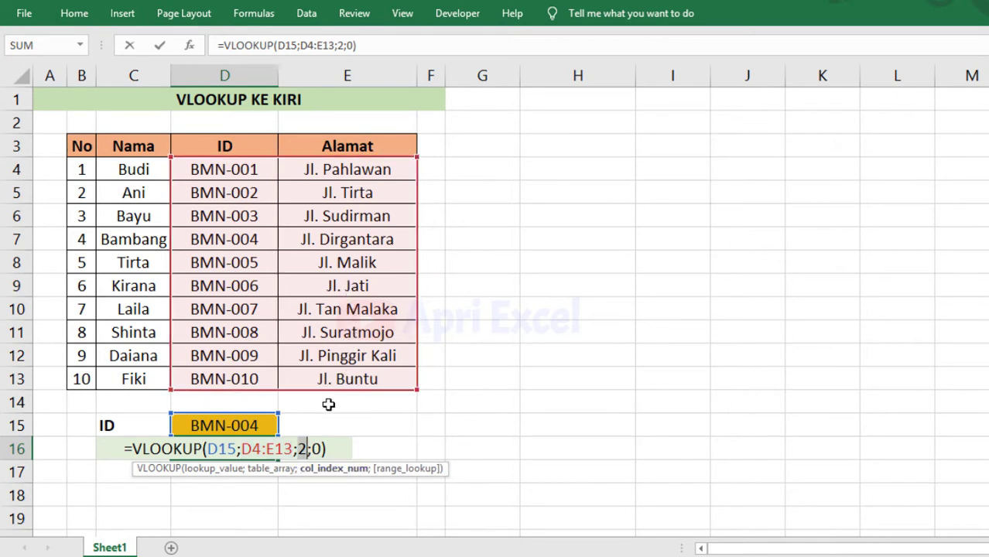
key("Return")
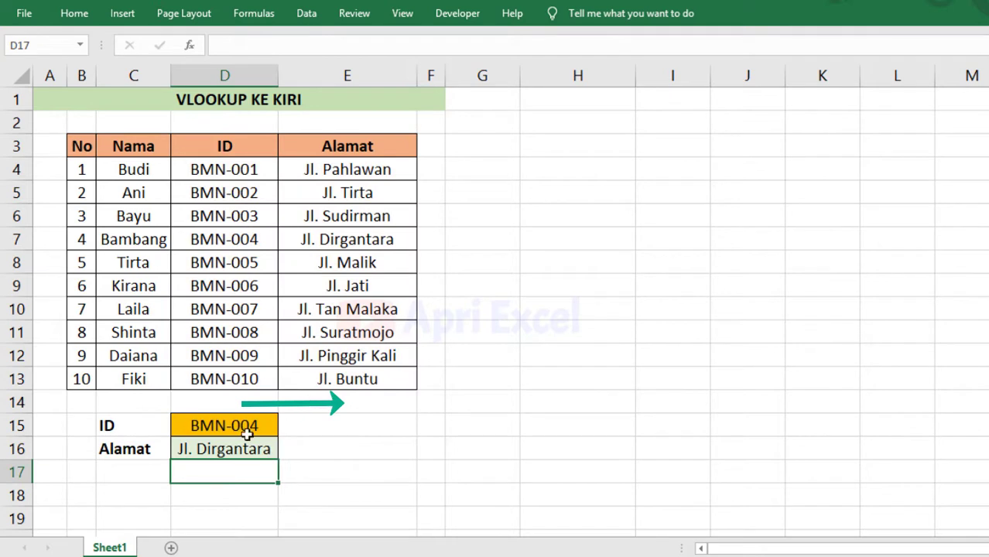
left_click(128, 452)
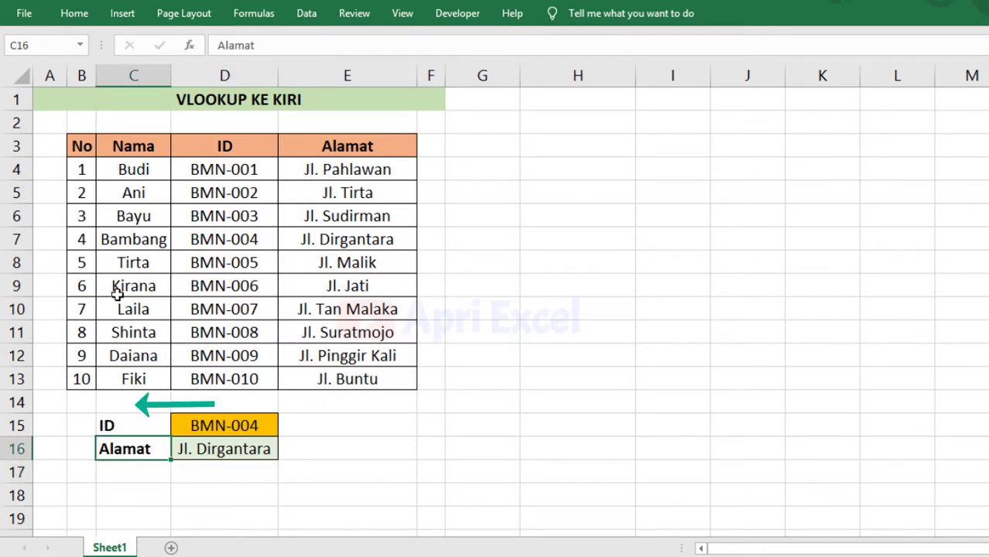
Relabel C16 as Nama and point D16's VLOOKUP at C4:D13, which returns #N/A.
type("Nama")
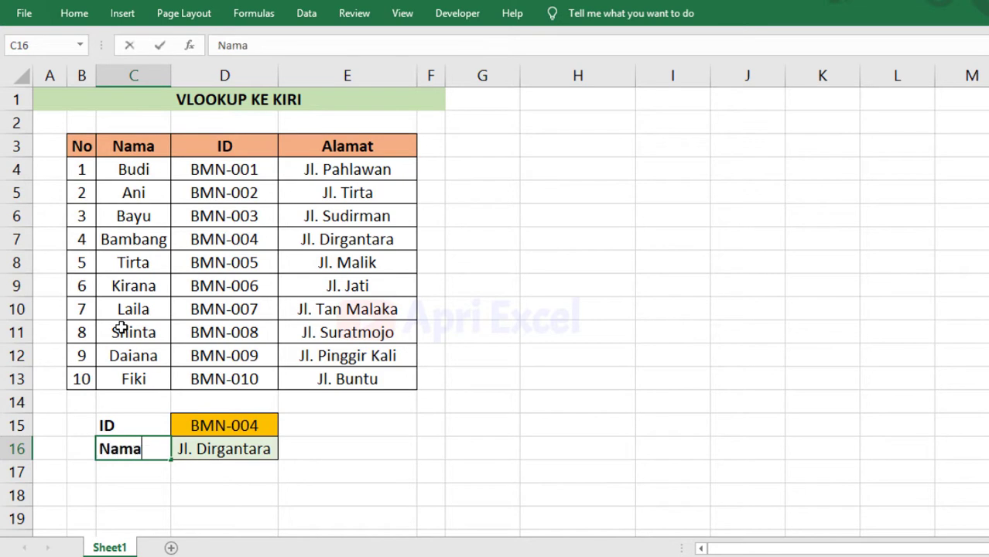
key("Return")
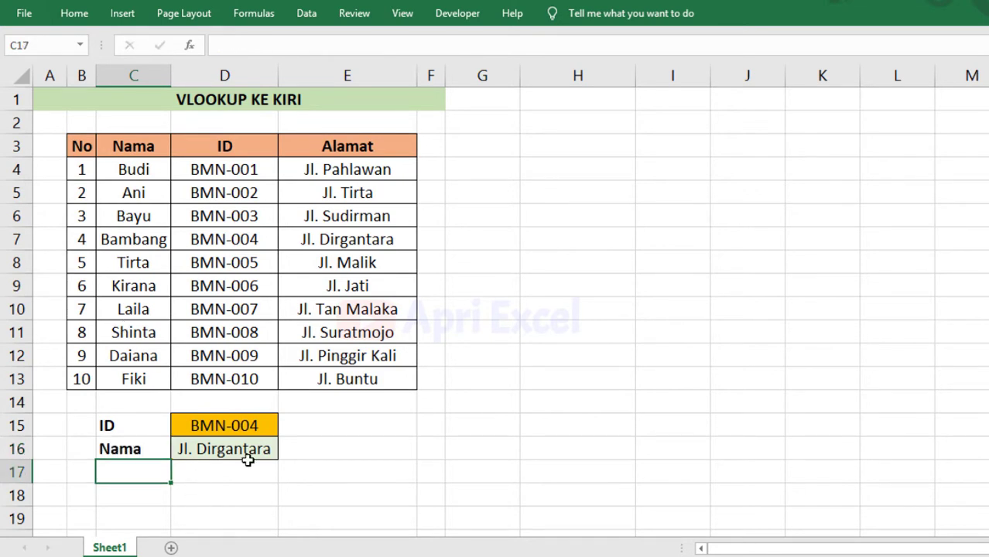
double_click(248, 455)
left_click_drag(293, 449, 239, 450)
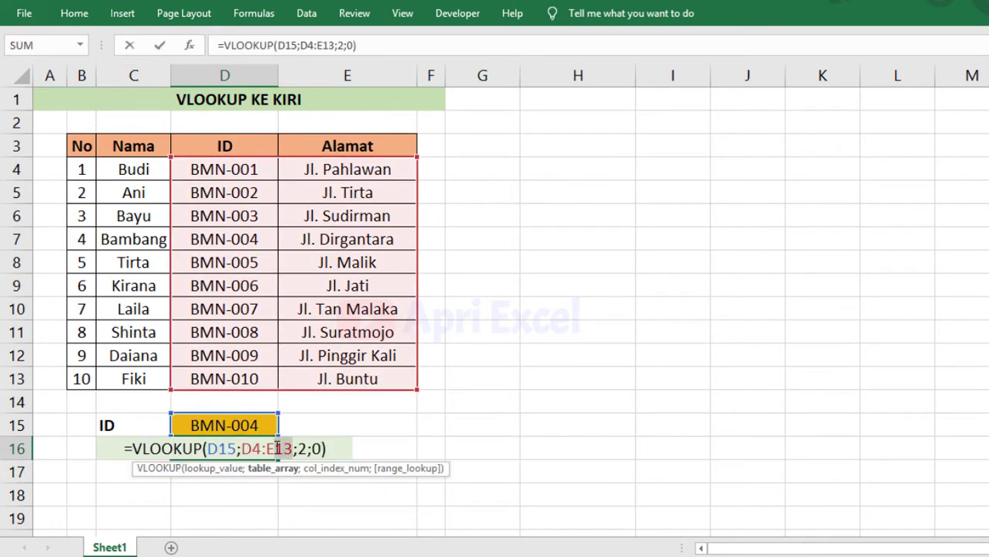
left_click_drag(209, 170, 148, 379)
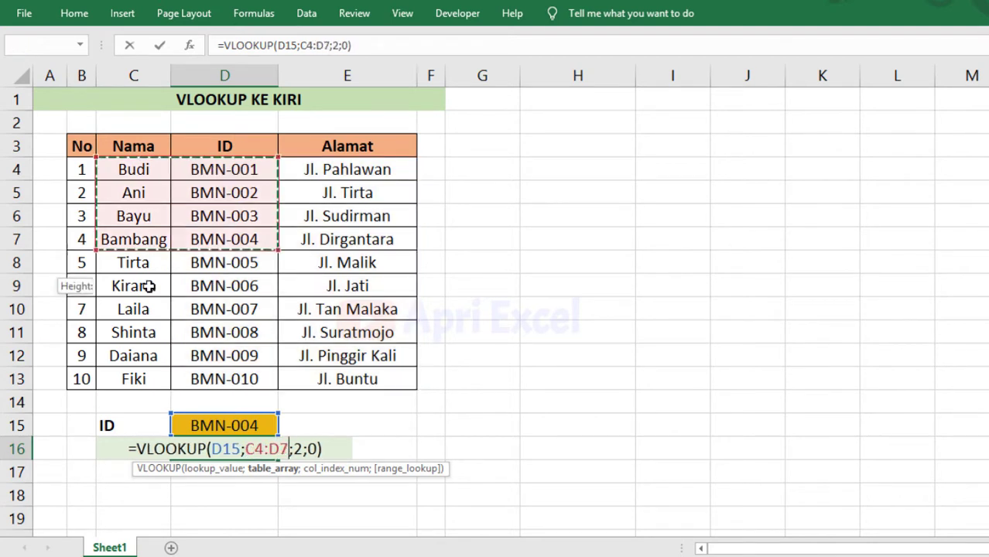
key("Return")
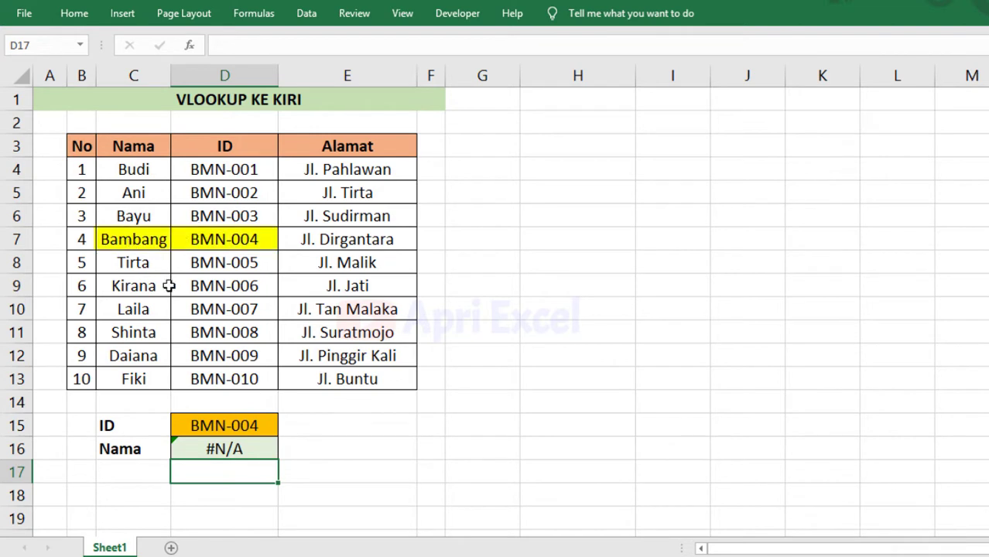
Type Bambang into D16, then clear the cell again.
left_click(247, 455)
type("Ba")
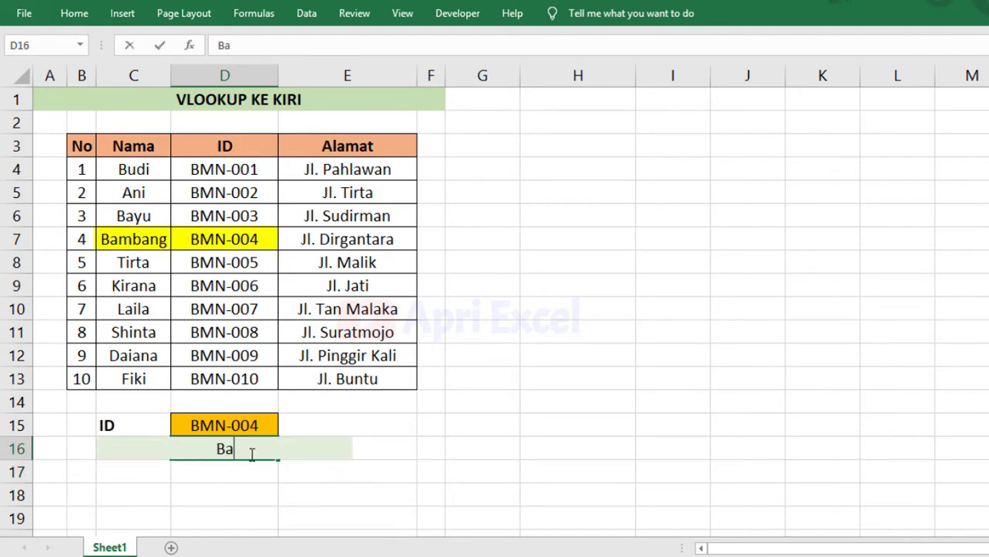
type("mbang")
key("Return")
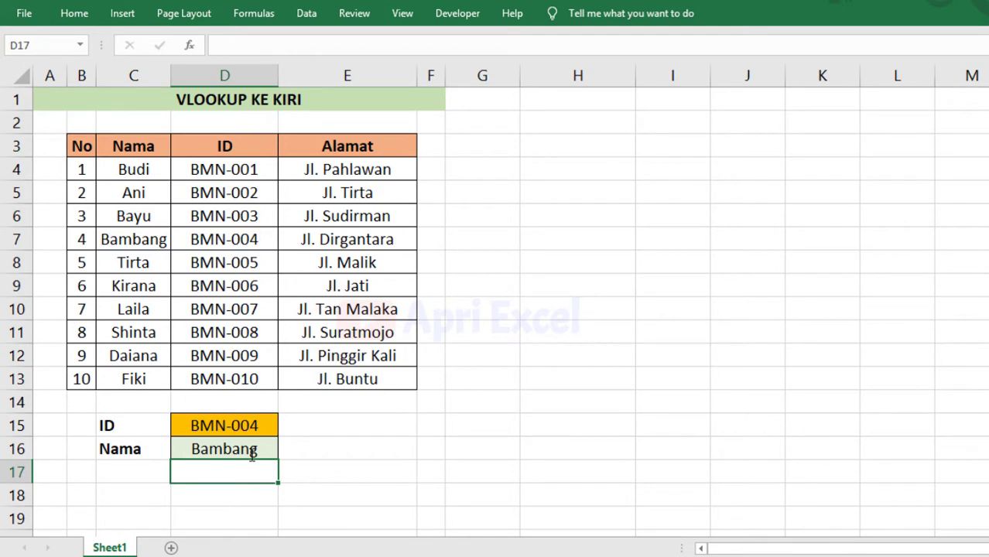
left_click(238, 446)
key("Delete")
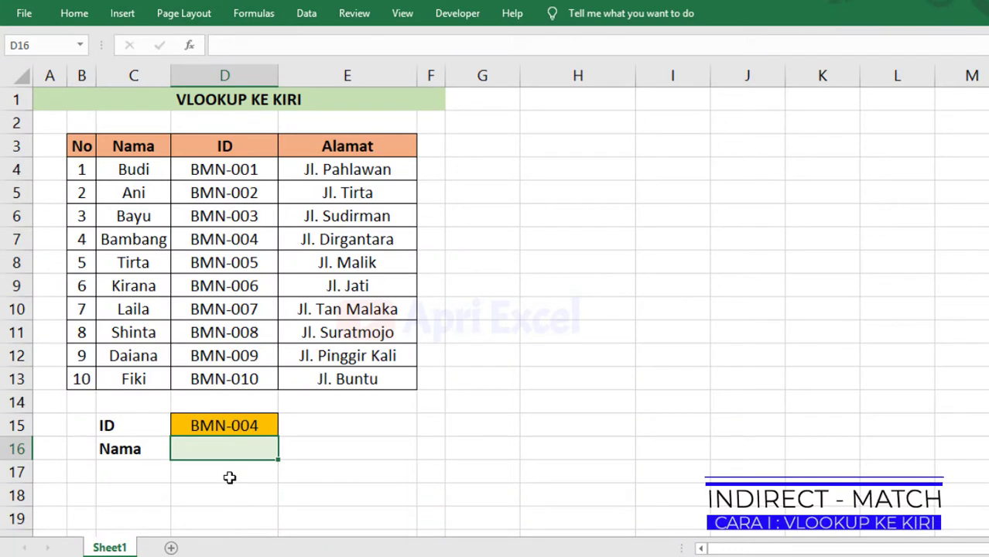
Enter =INDIRECT("C7") in D18, which returns Bambang.
left_click(221, 503)
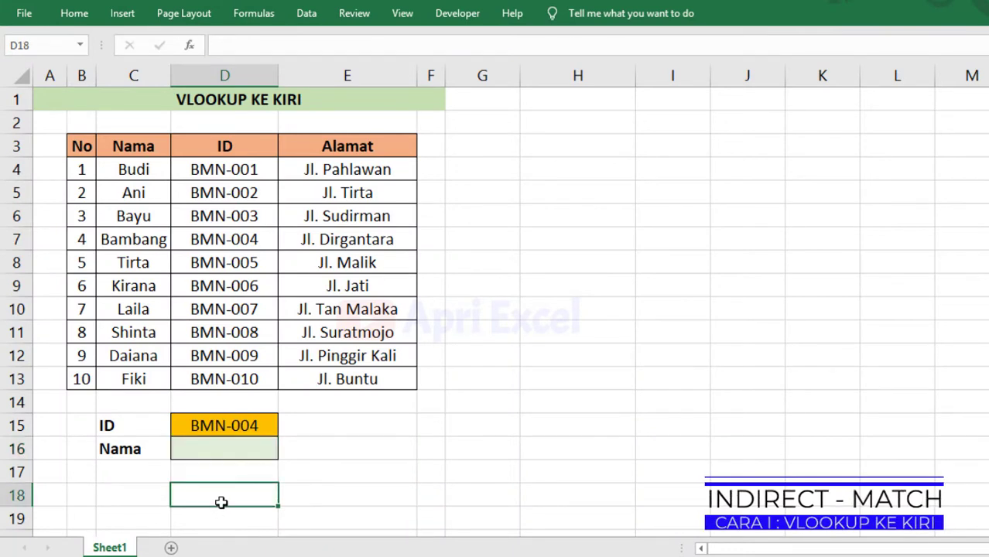
type("=in")
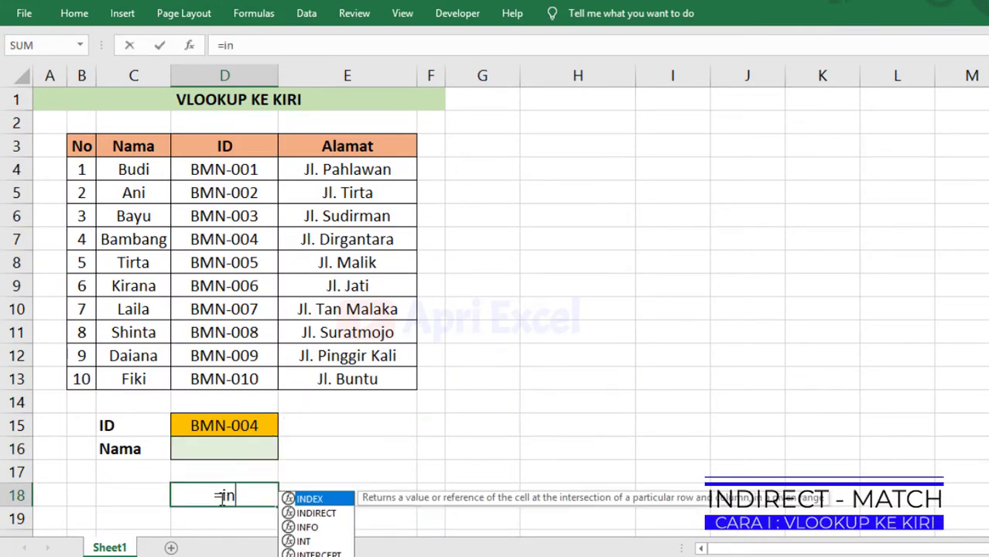
type("direct(")
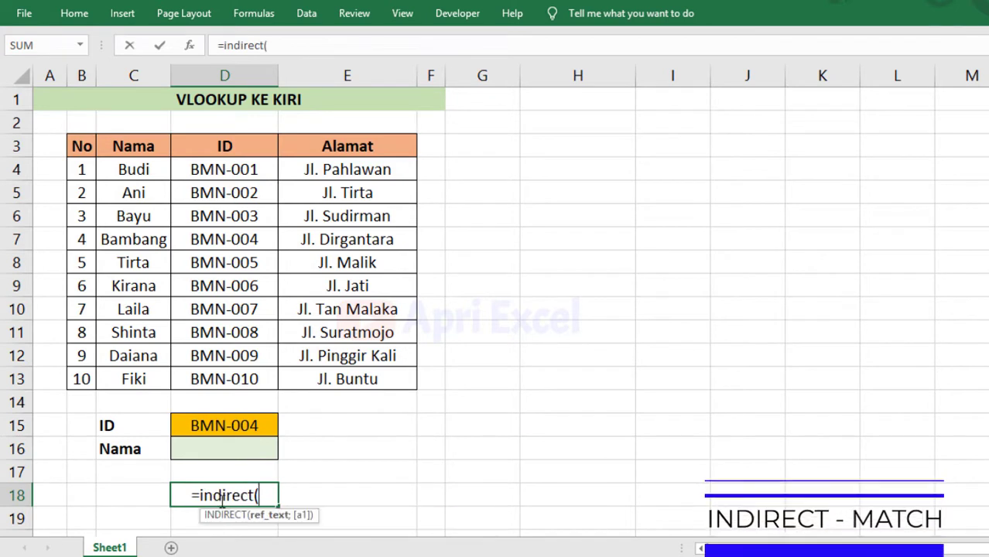
type("\"C7")
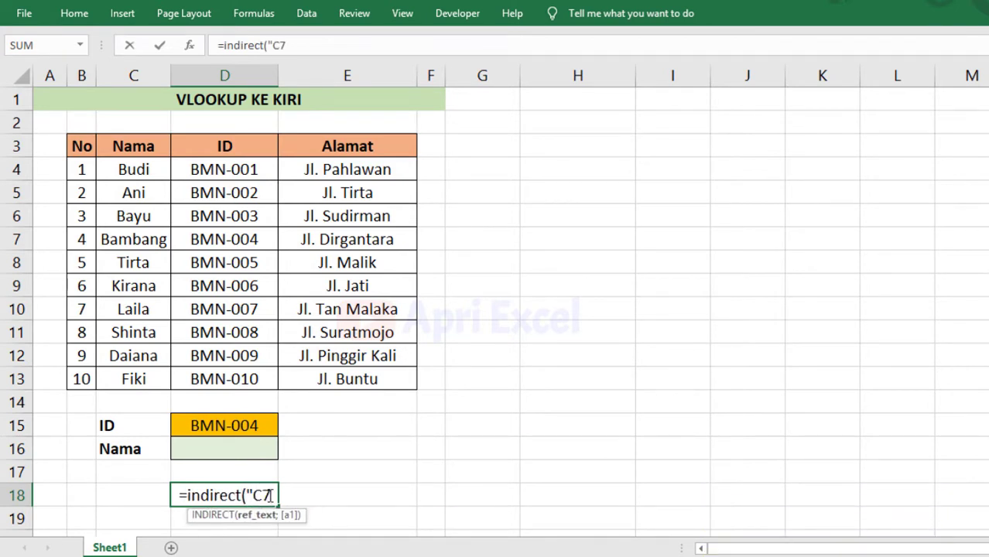
type("\")")
key("Return")
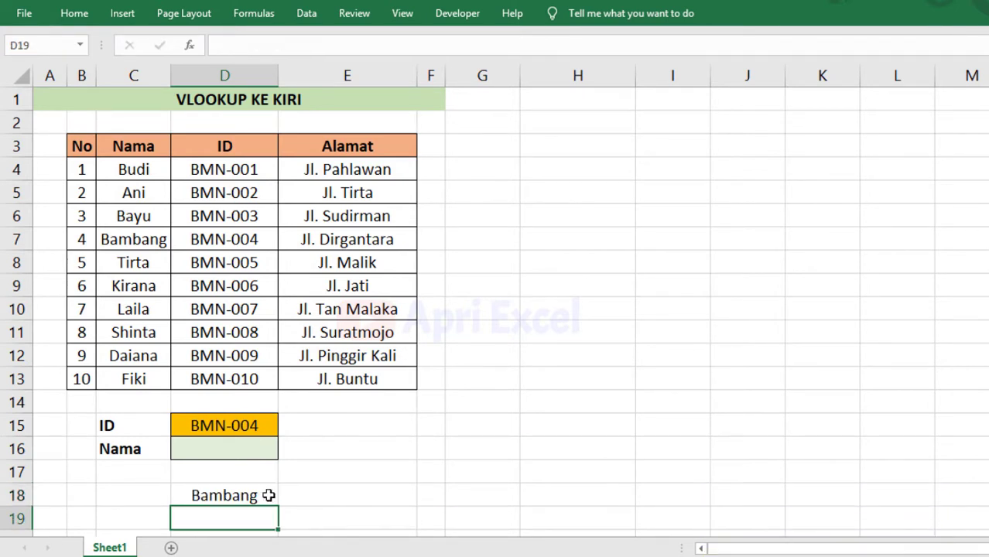
Prefix D18's formula with an apostrophe so it displays as text.
left_click(268, 496)
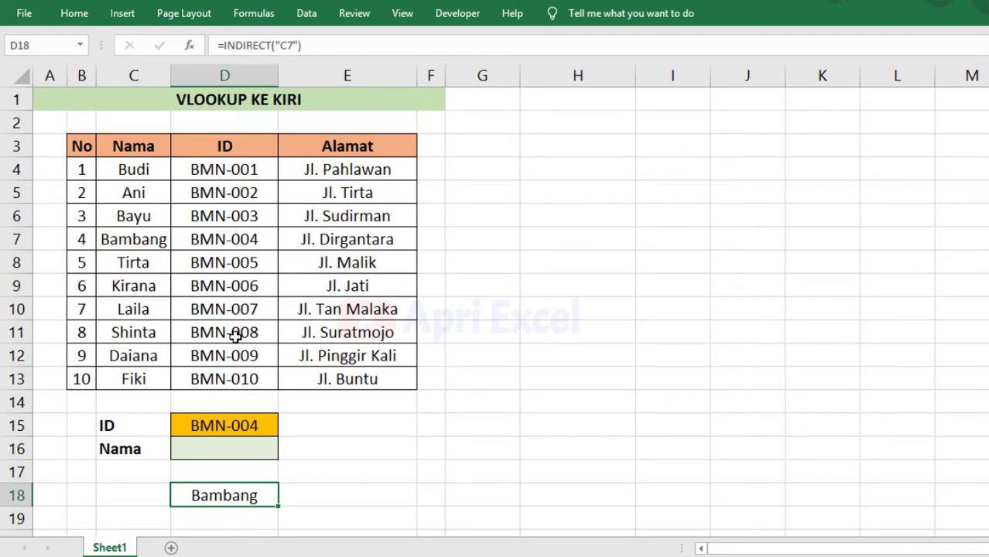
double_click(193, 495)
left_click(166, 496)
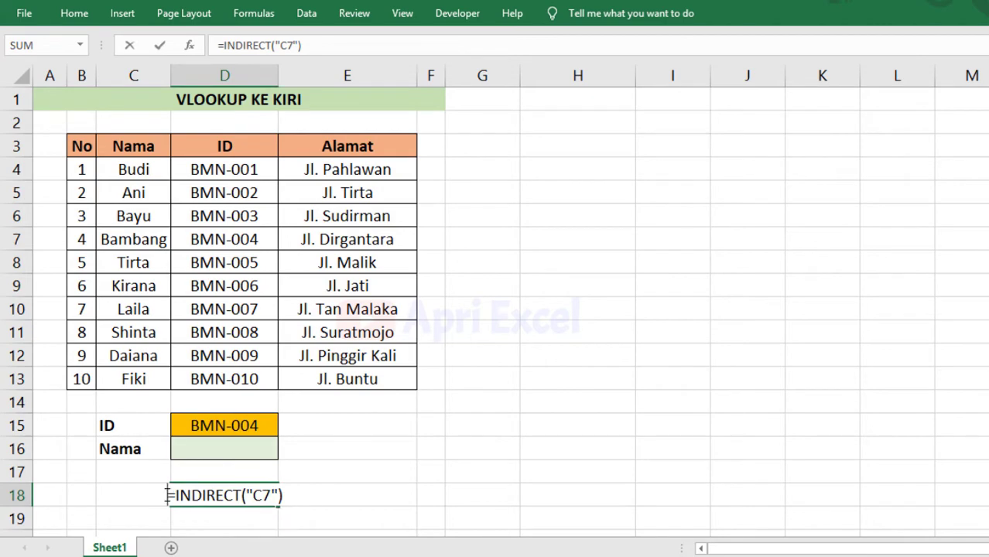
type("'")
key("Return")
Write =INDIRECT("C"&MATCH(D15;D1:D13;0)) in D16, using exact match 0.
left_click(218, 446)
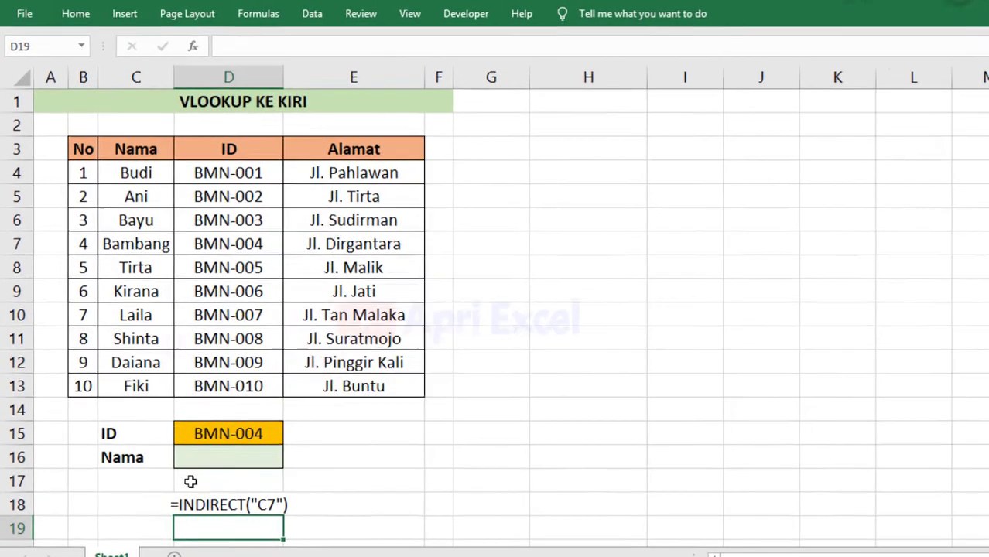
type("=Ind")
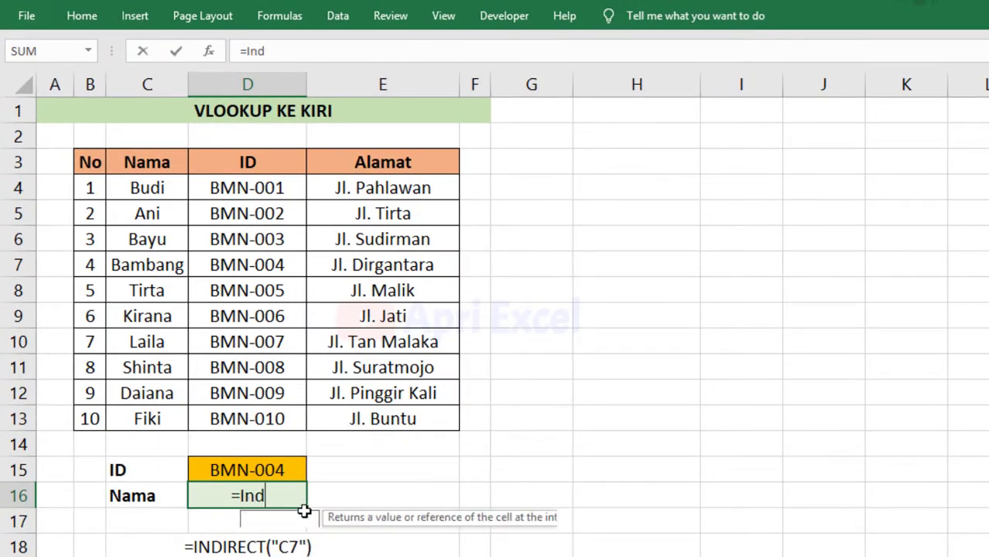
type("irect(\"")
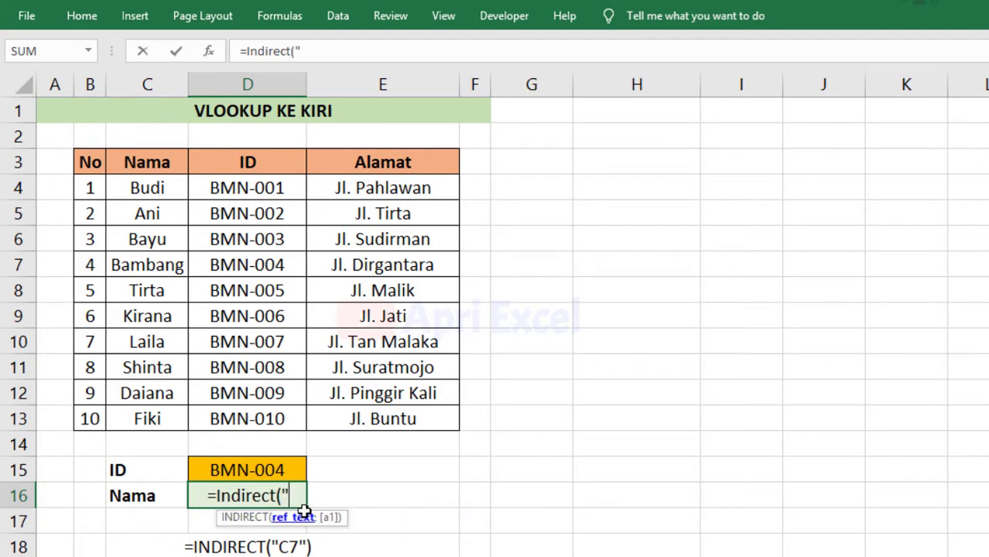
type("C\"&")
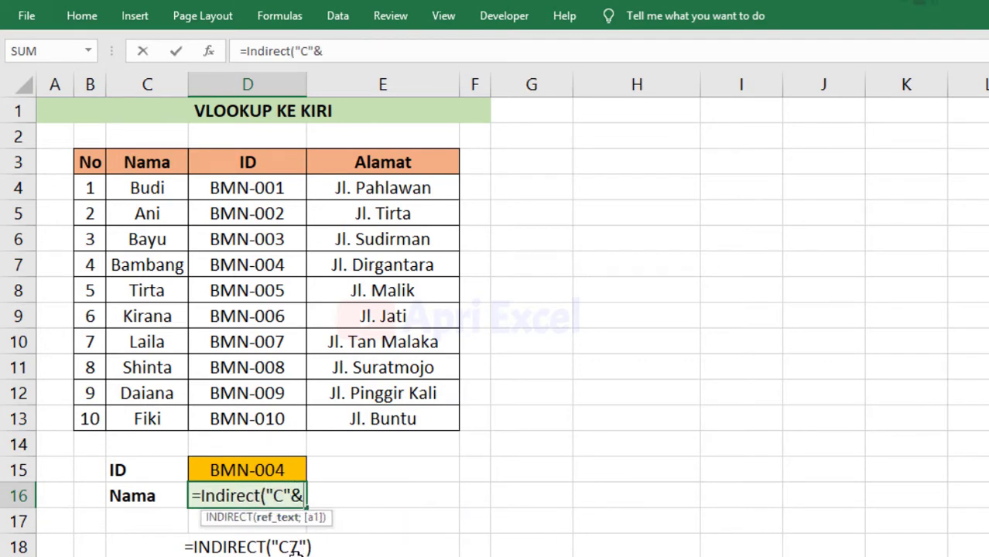
type("match")
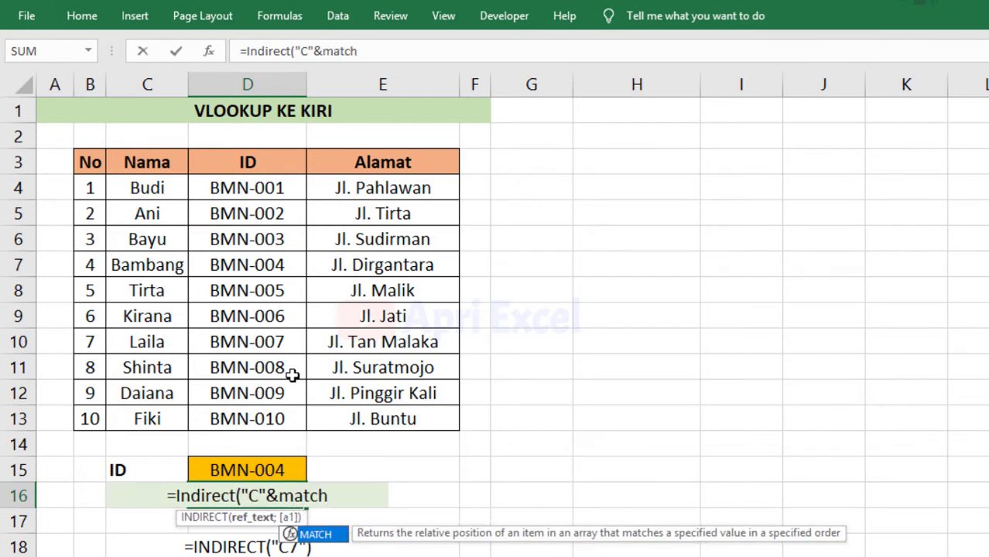
type("(")
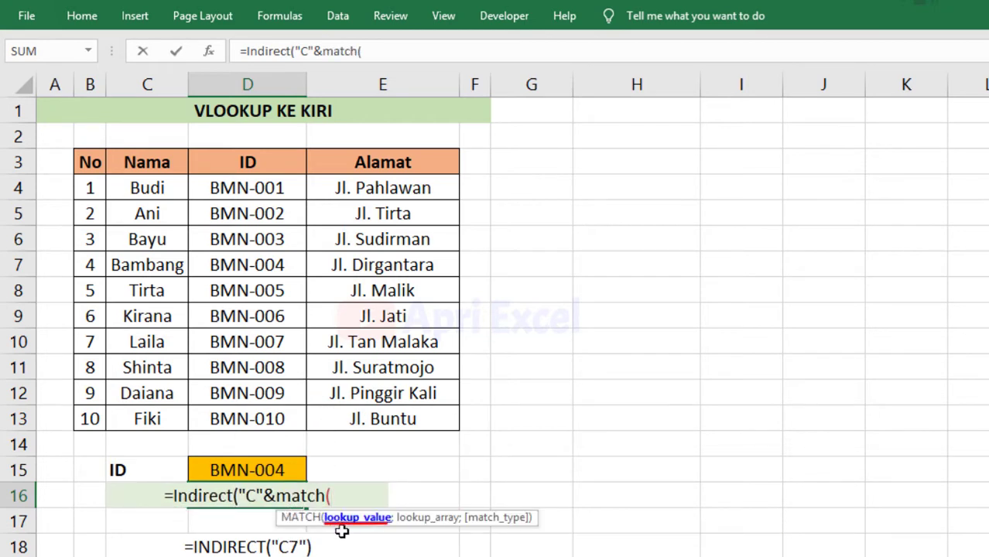
left_click(288, 472)
type(";")
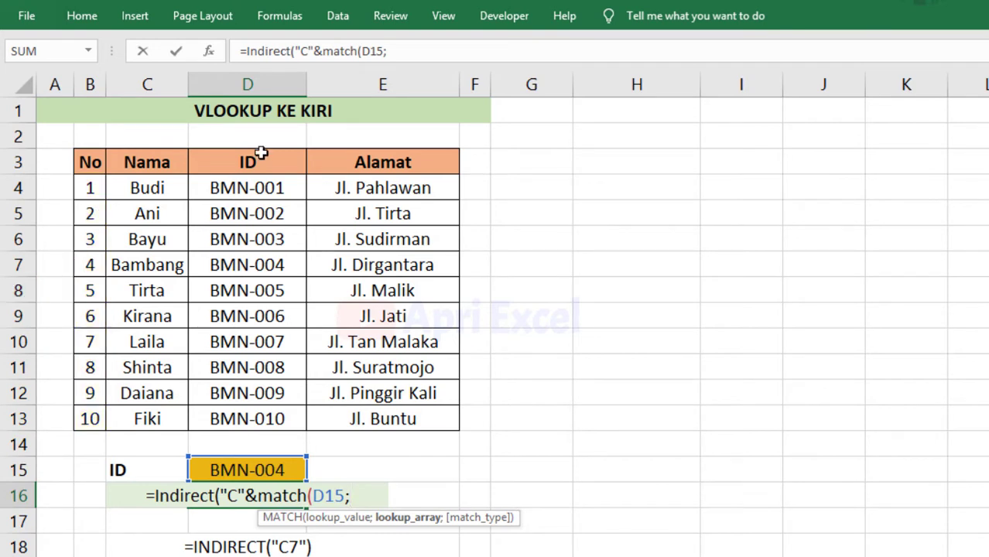
mouse_move(260, 106)
left_mouse_down()
mouse_move(254, 421)
mouse_move(276, 415)
left_mouse_up()
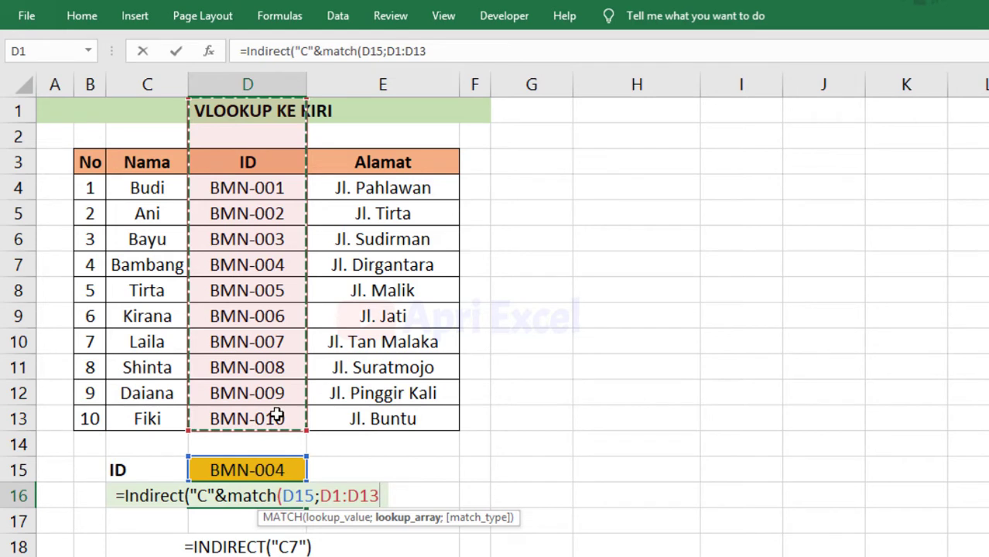
type(";")
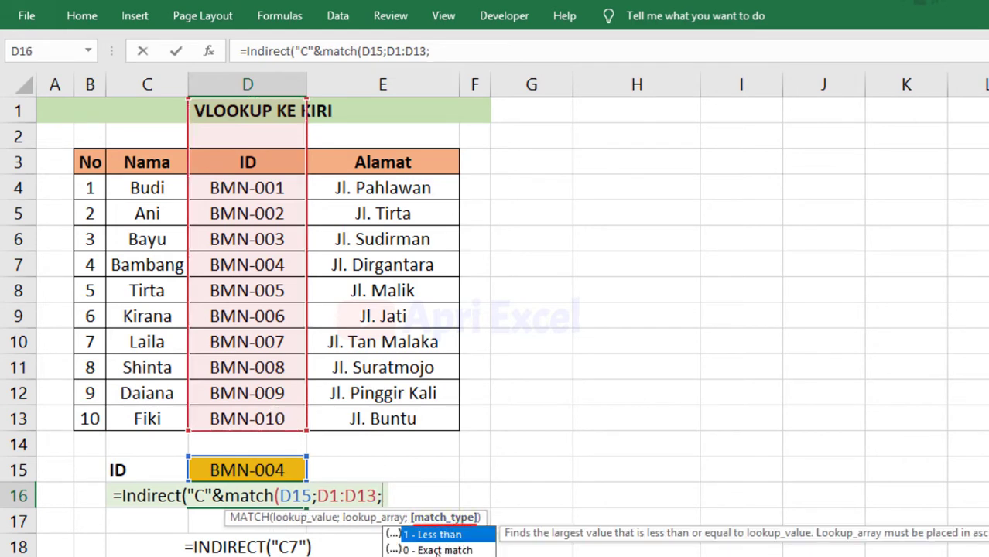
left_click(430, 551)
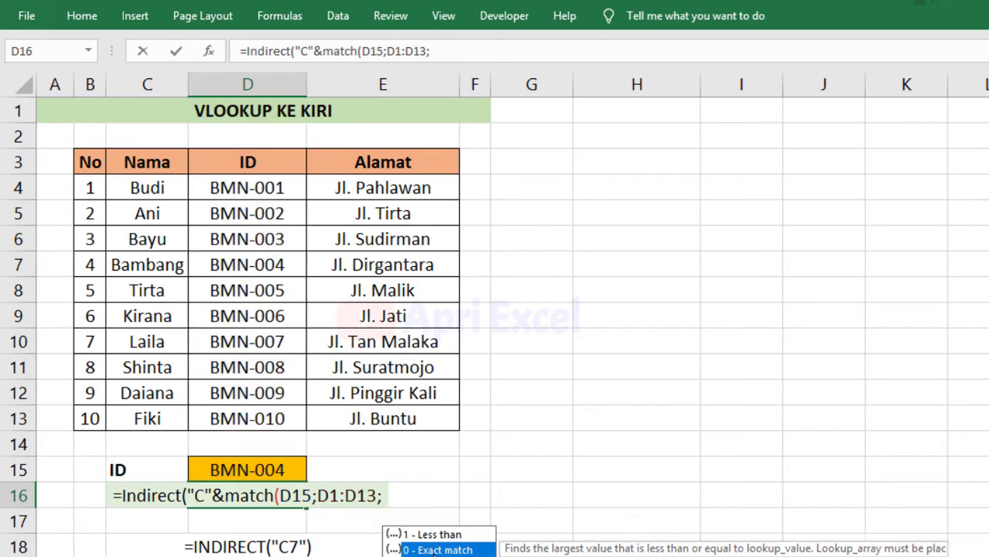
double_click(428, 550)
type(")")
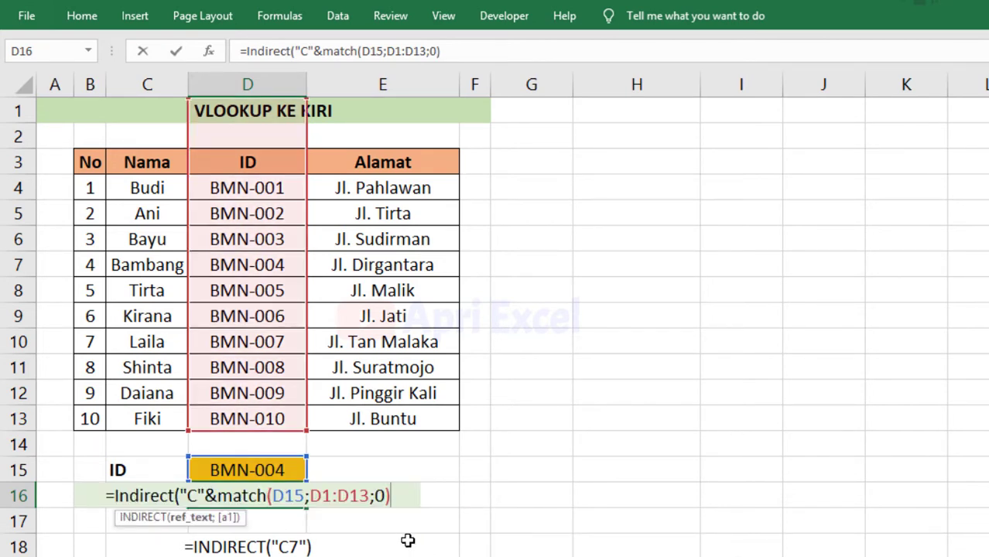
type(")")
Commit D16's INDIRECT formula and test it with IDs BMN-008 and BMN-010 in D15.
key("Return")
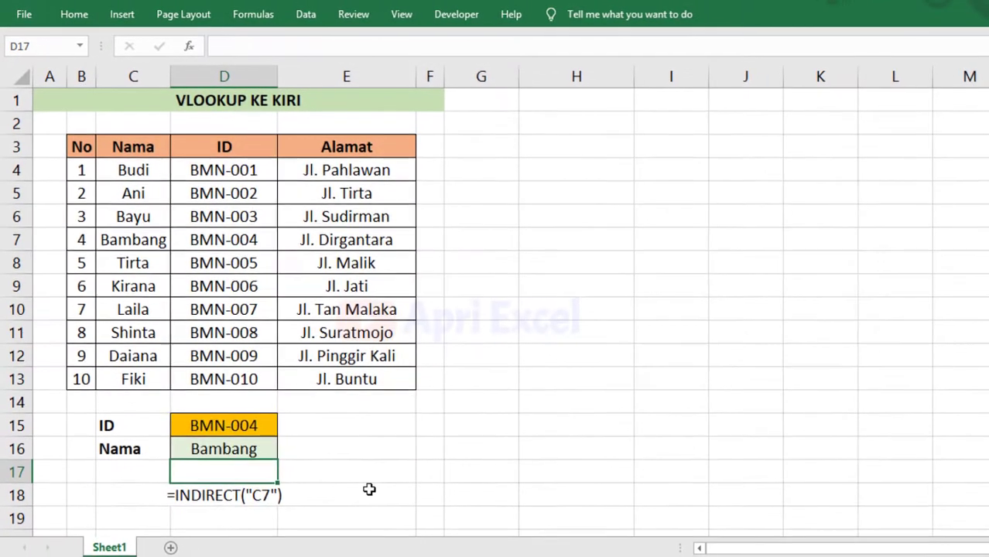
left_click(257, 448)
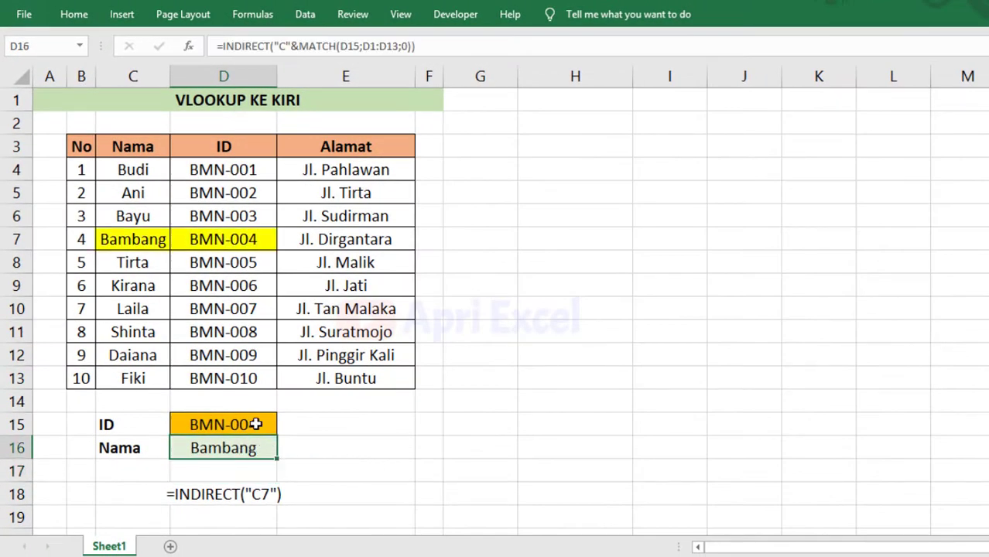
left_click(255, 424)
left_click(284, 427)
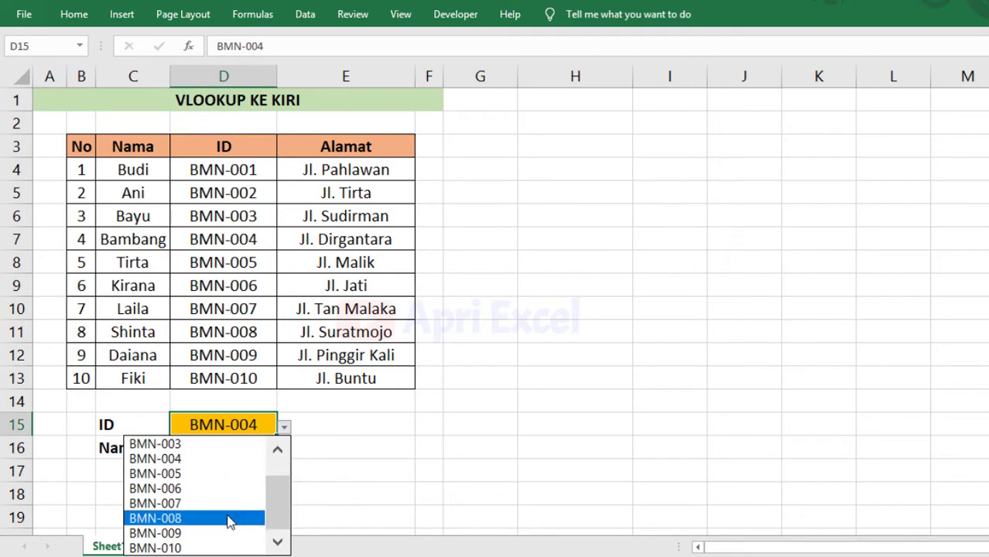
left_click(260, 521)
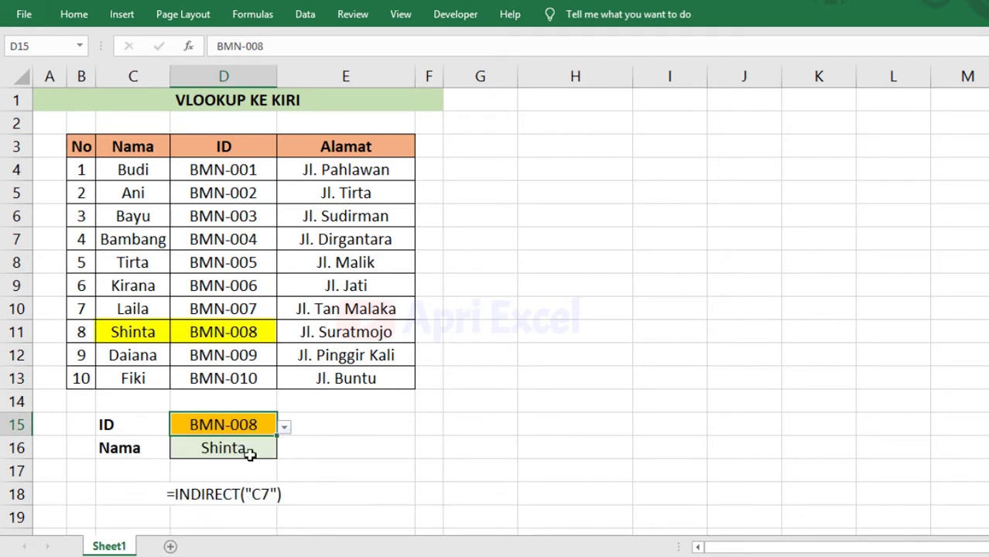
left_click(285, 428)
left_click(215, 546)
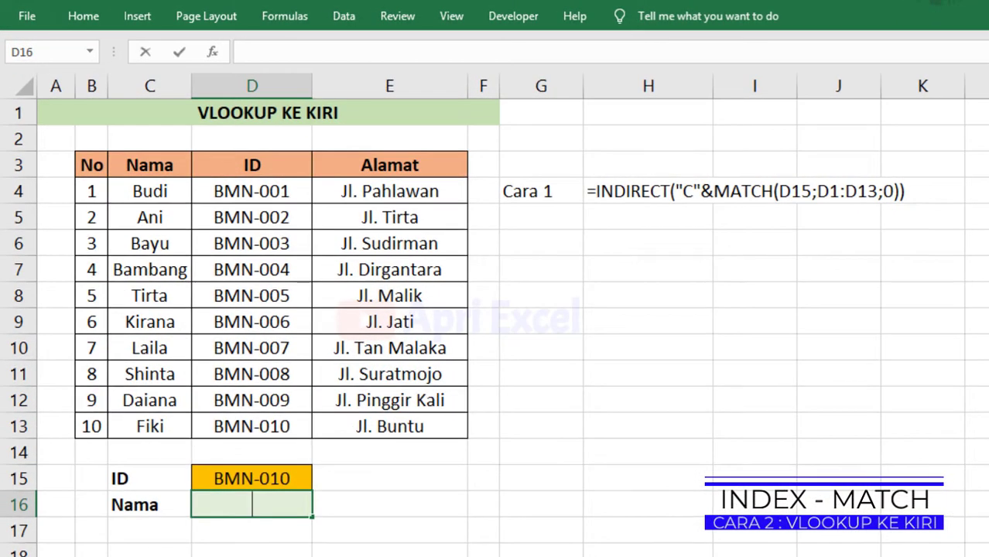
Type =INDEX(C4:C13;MATCH(D15;D4:D13;0 in D16, choosing exact match 0.
type("=in")
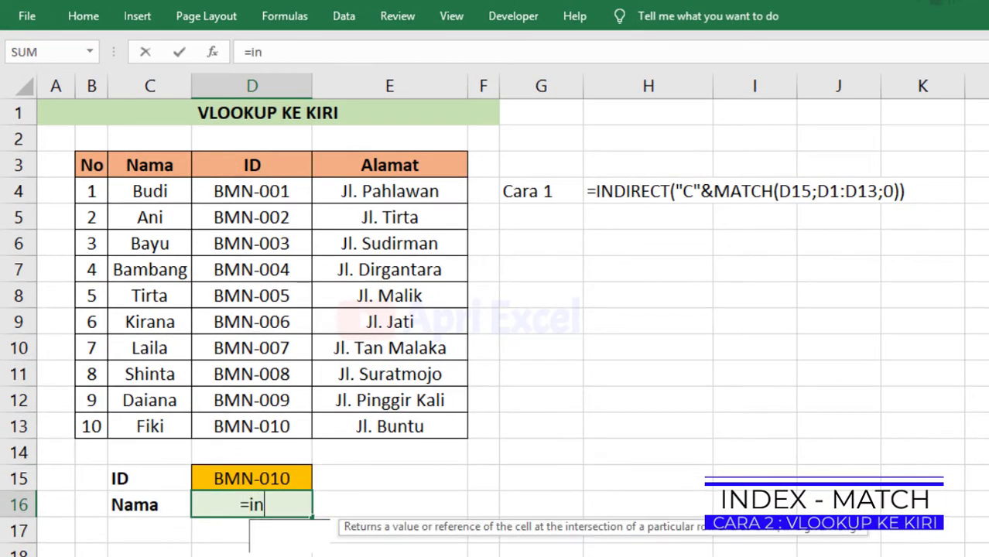
type("dex(")
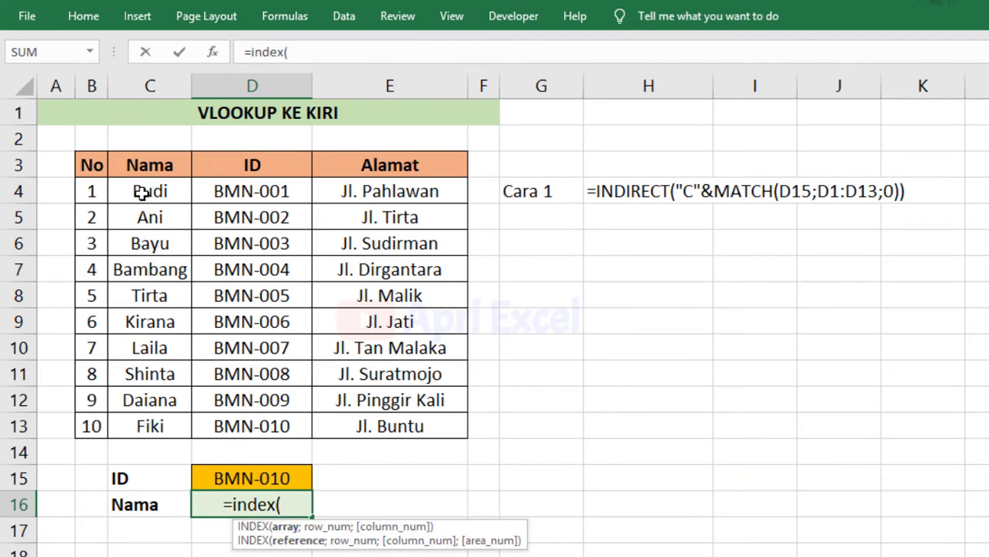
left_click_drag(139, 190, 168, 419)
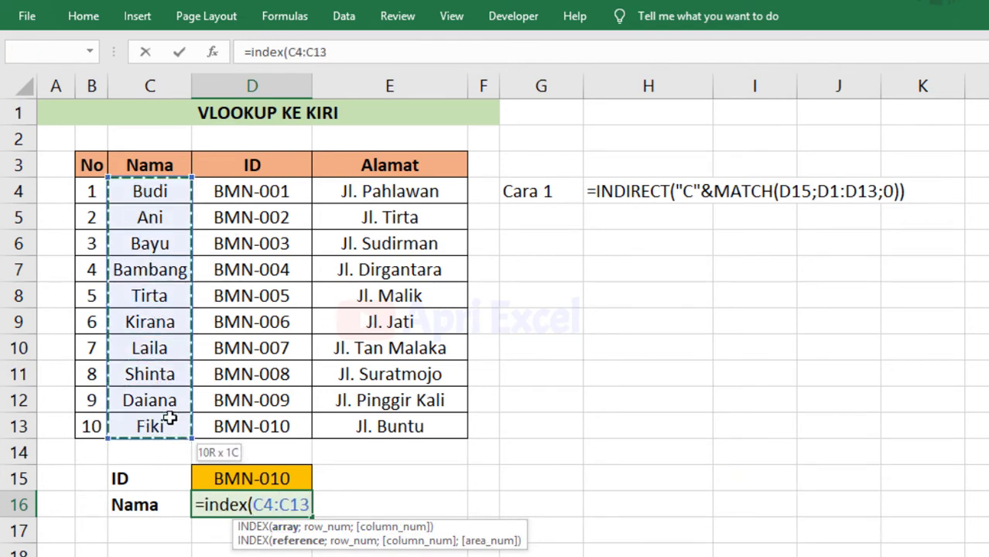
left_click_drag(169, 418, 155, 421)
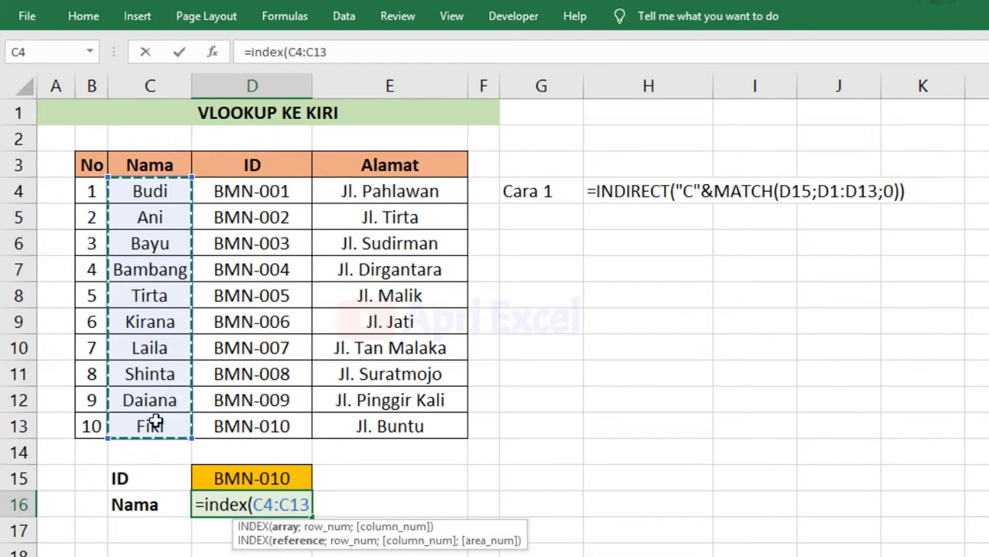
type(";")
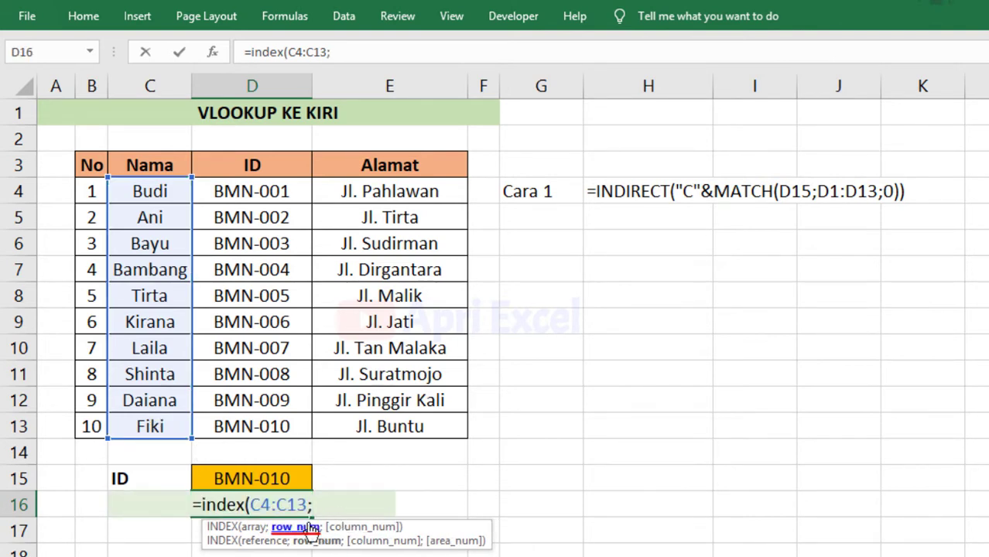
type("match")
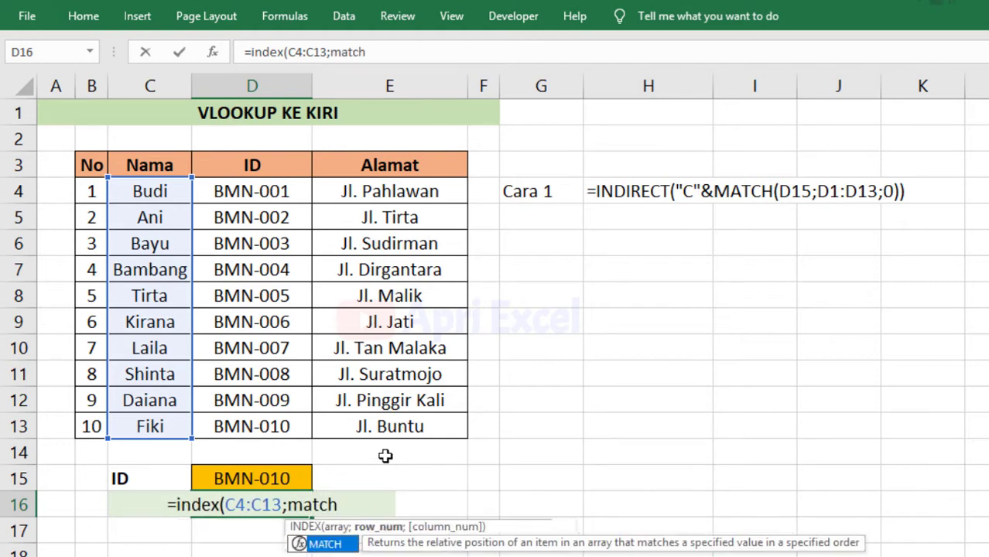
type("(")
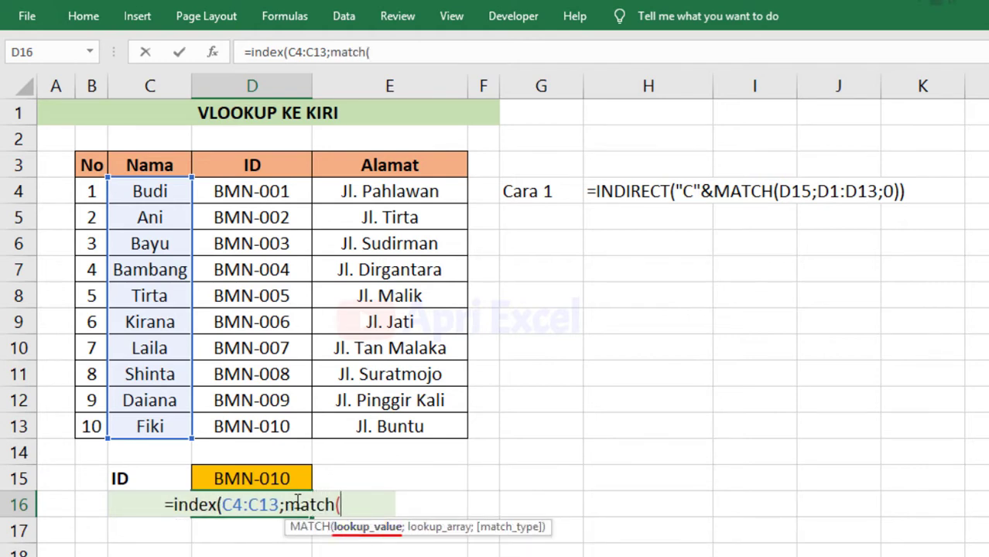
left_click(282, 478)
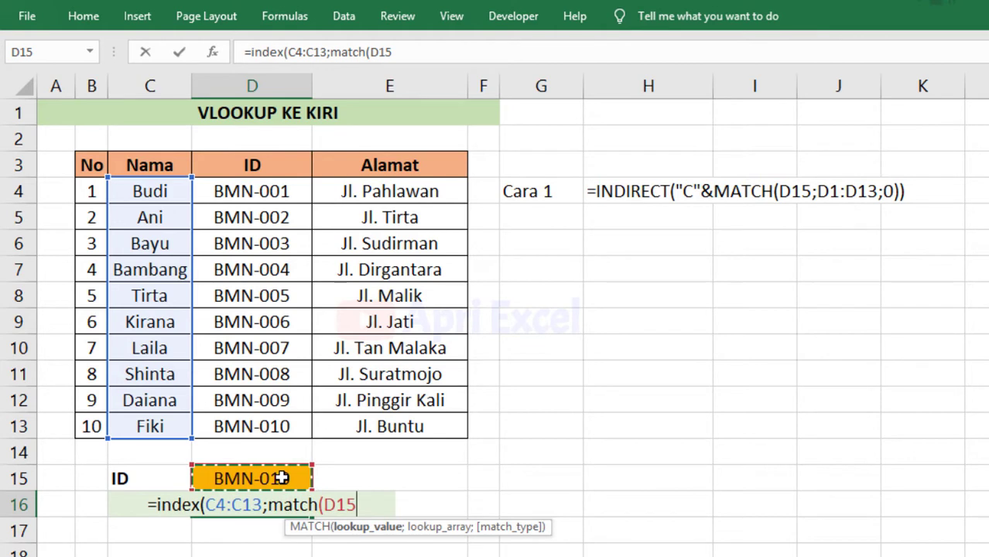
type(";")
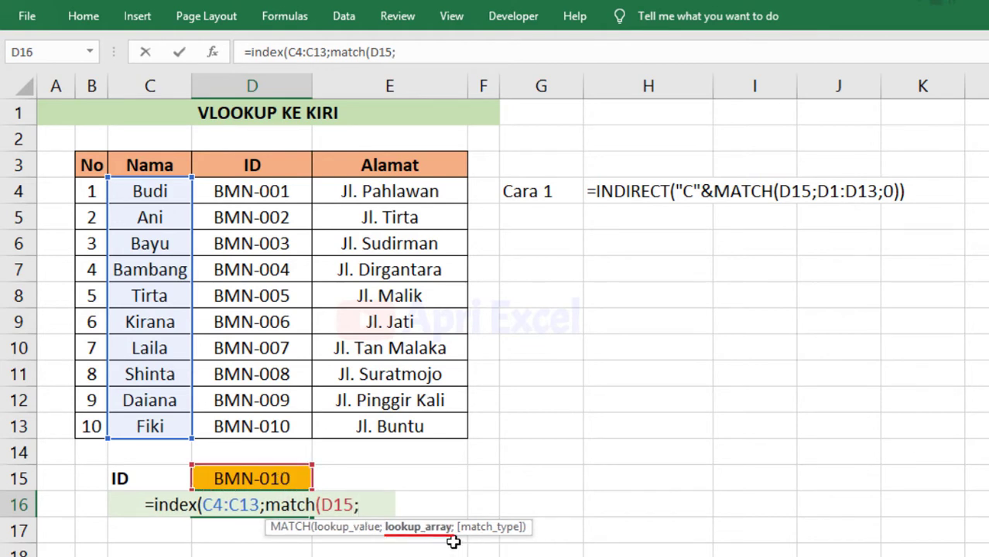
left_click_drag(263, 192, 268, 425)
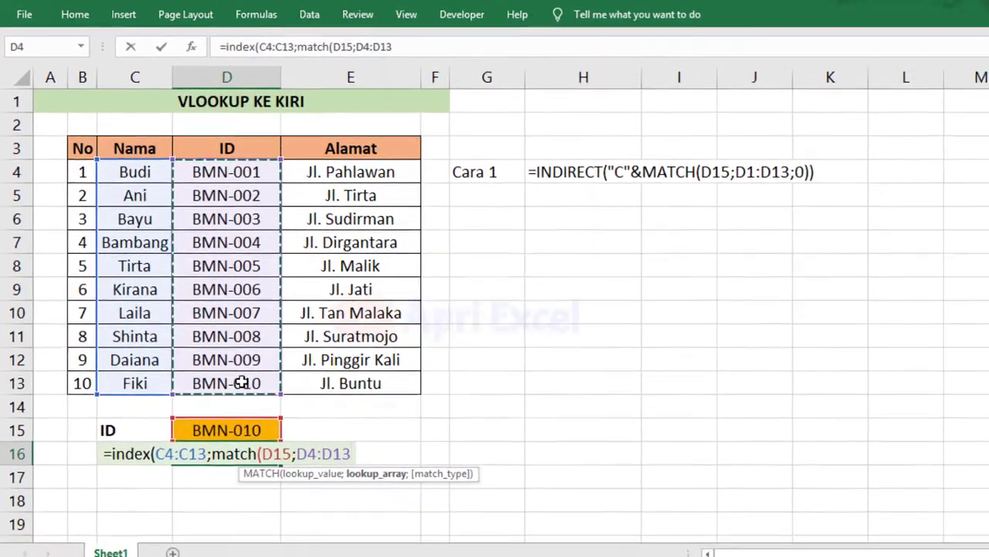
type(";")
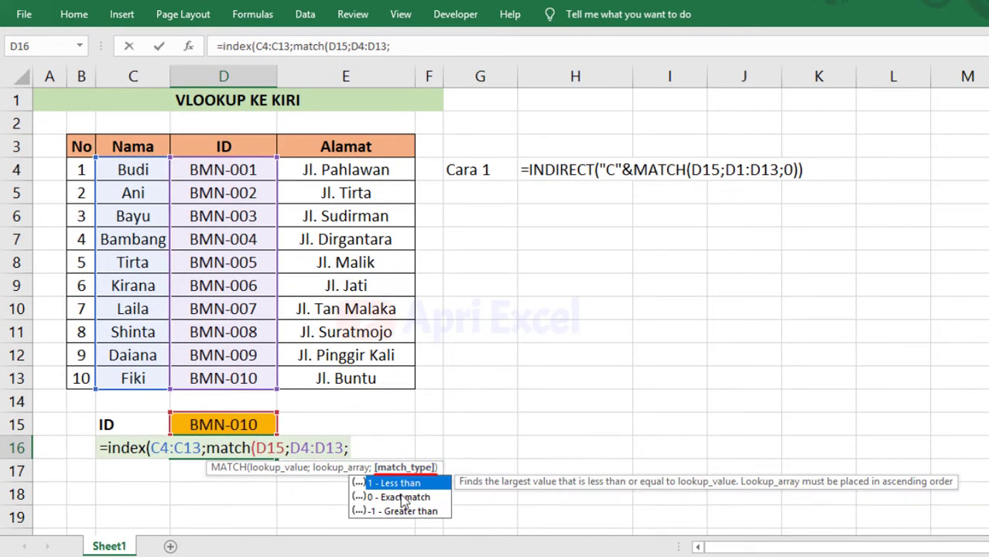
left_click(401, 497)
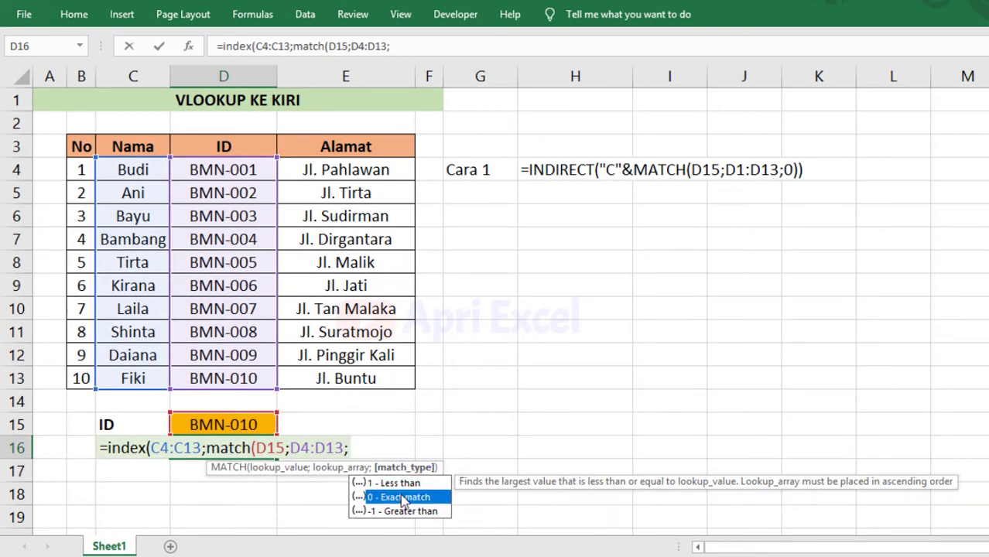
double_click(401, 497)
Close and commit the INDEX-MATCH formula, then test it with ID BMN-006.
type("))")
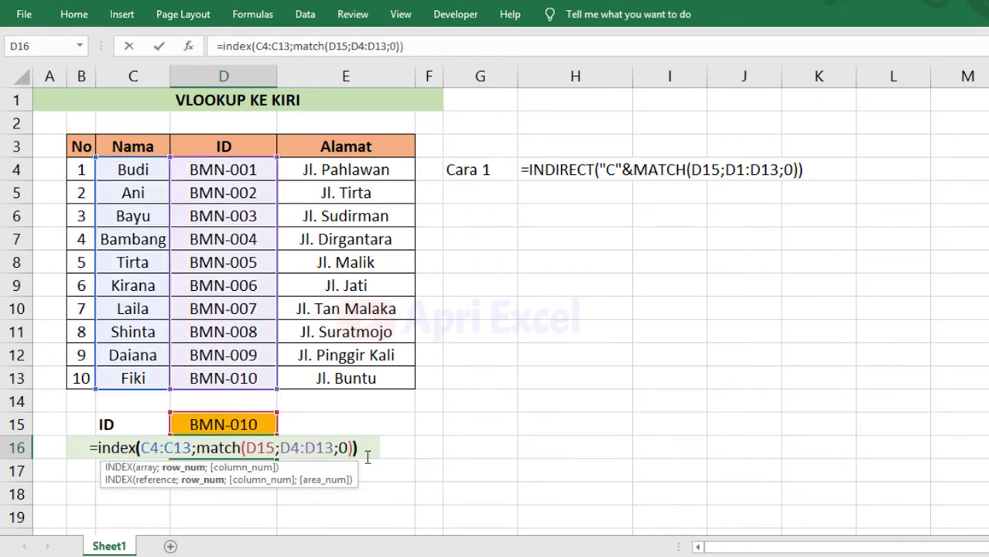
key("Return")
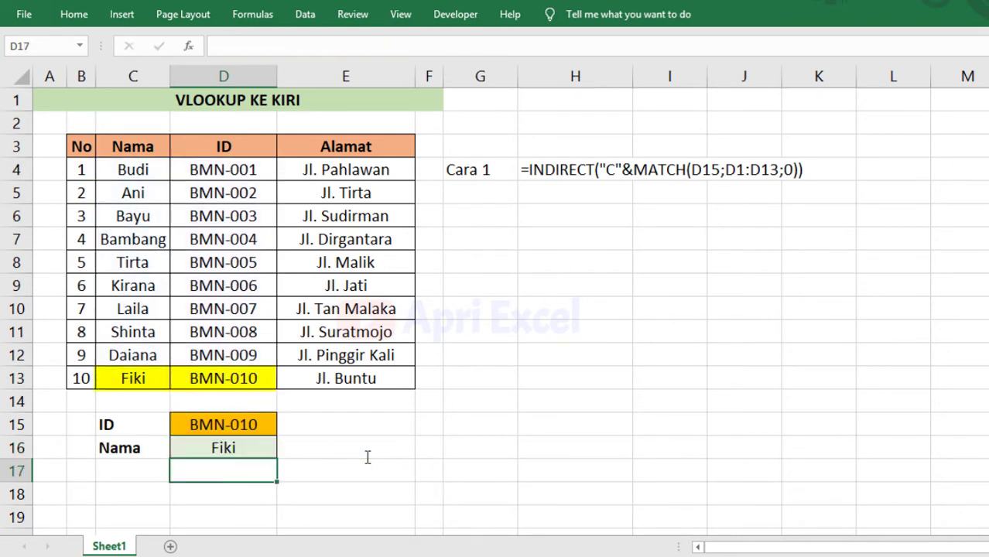
left_click(251, 424)
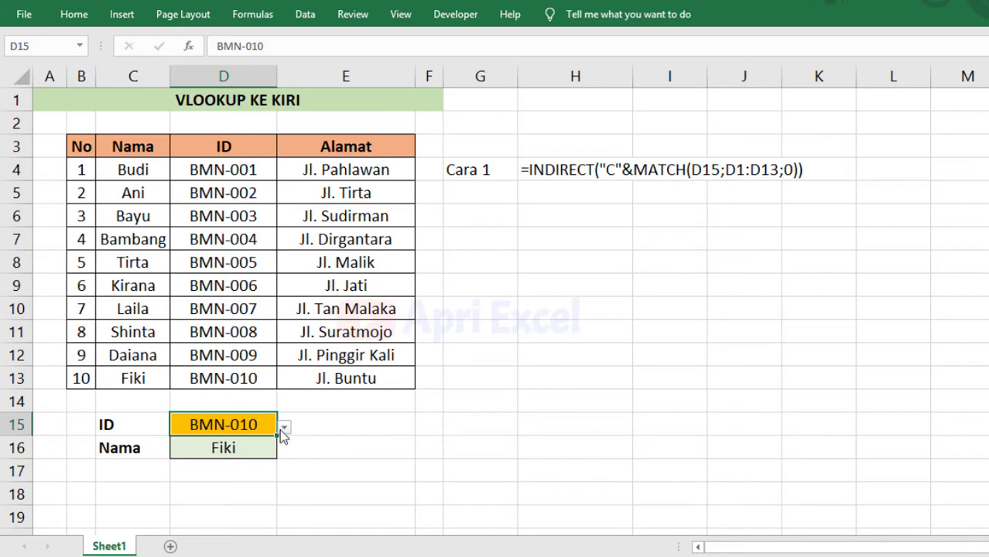
left_click(283, 426)
left_click(235, 489)
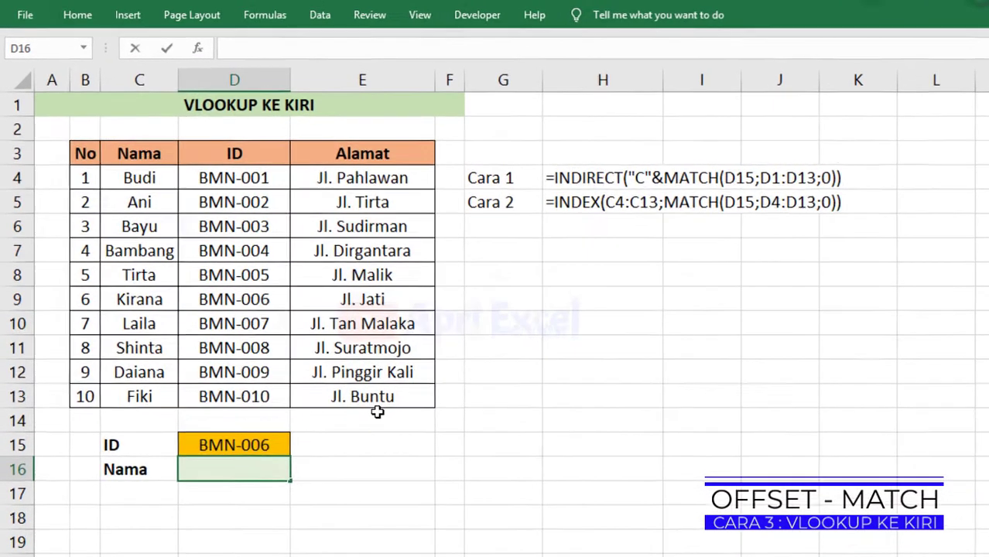
Start =OFFSET(A1;MATCH(D15;D4:D13;0 in D16 with exact match 0.
type("=offs")
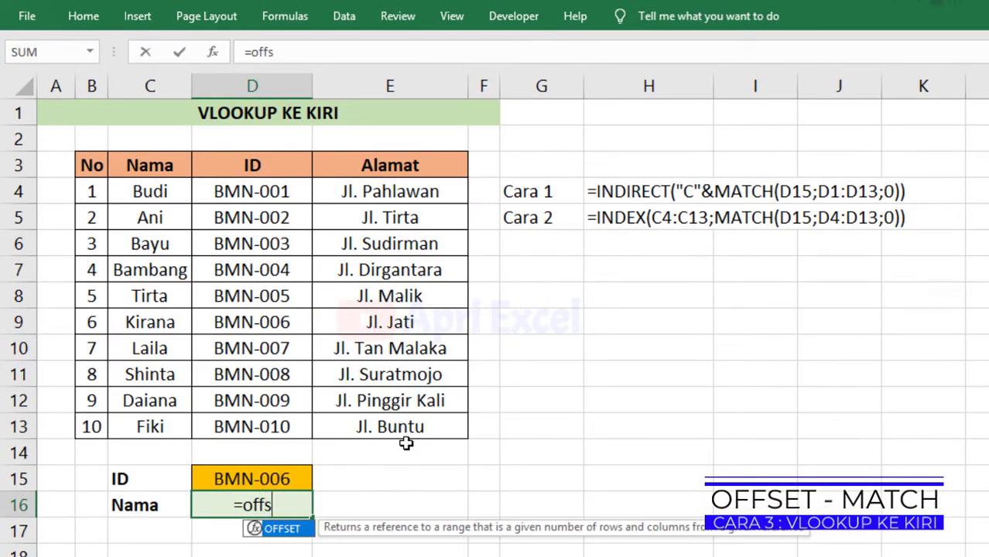
type("et(")
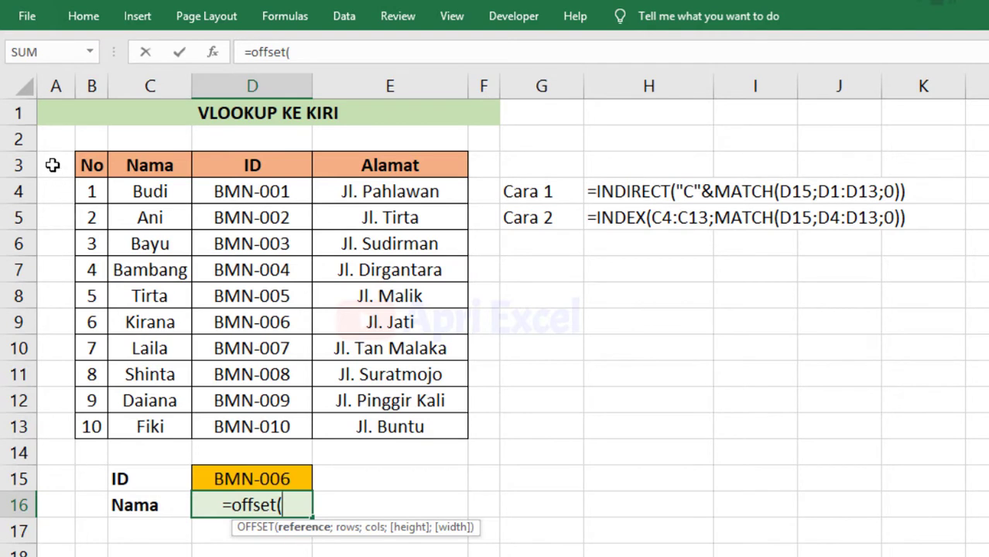
left_click(55, 115)
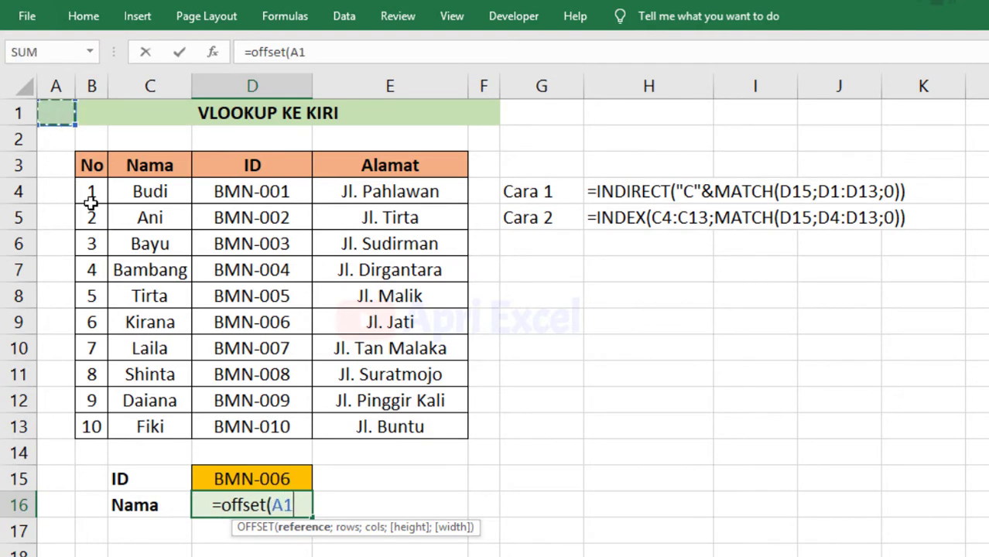
type(";")
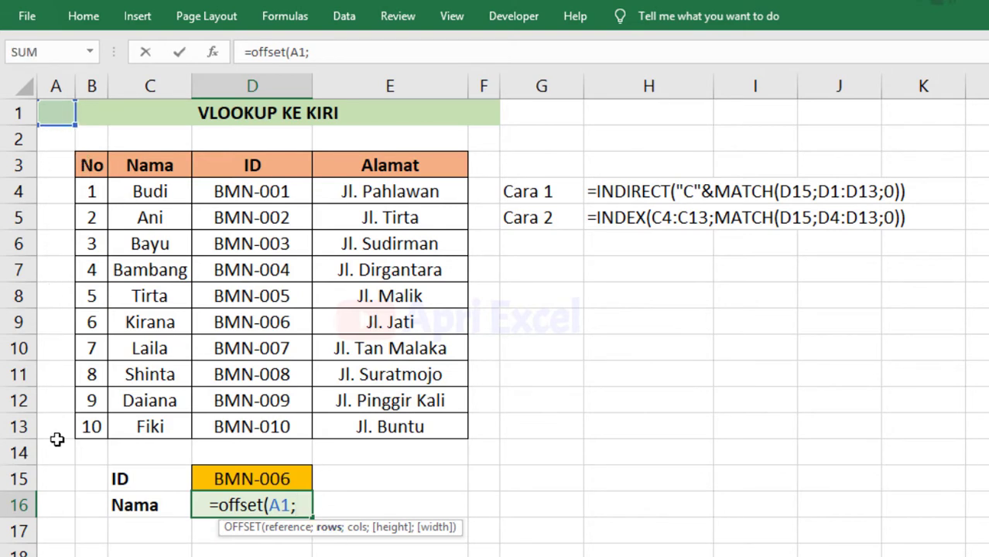
type("ma")
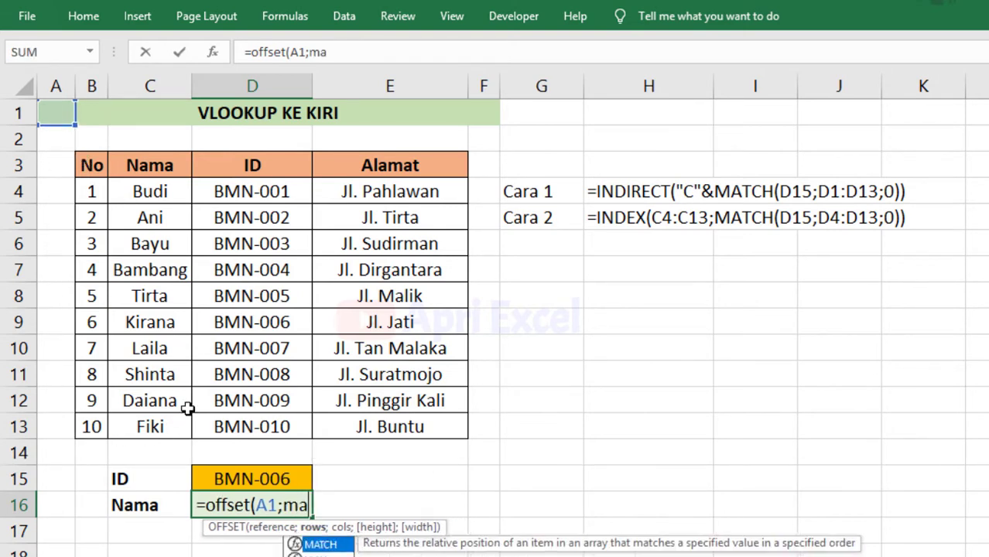
type("tch(")
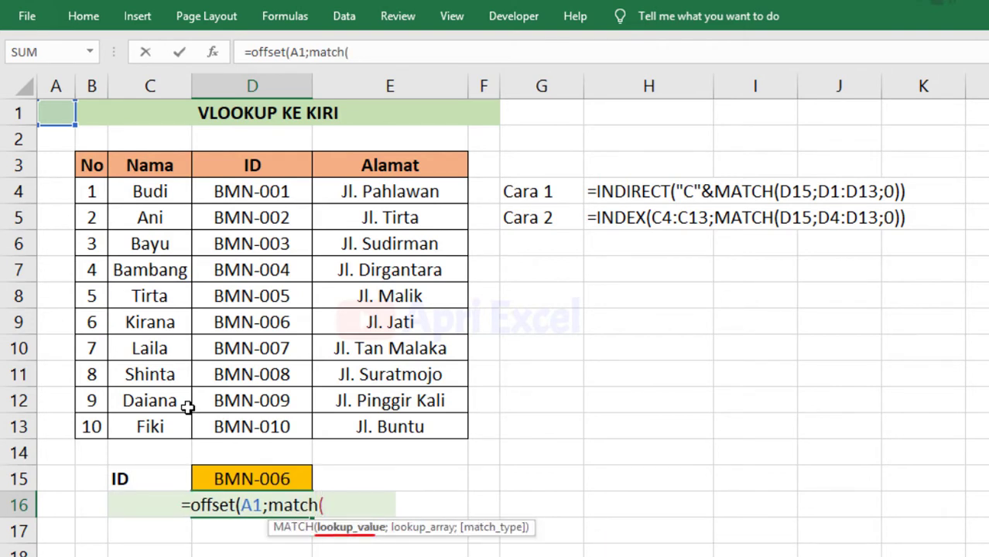
left_click(276, 475)
type(";")
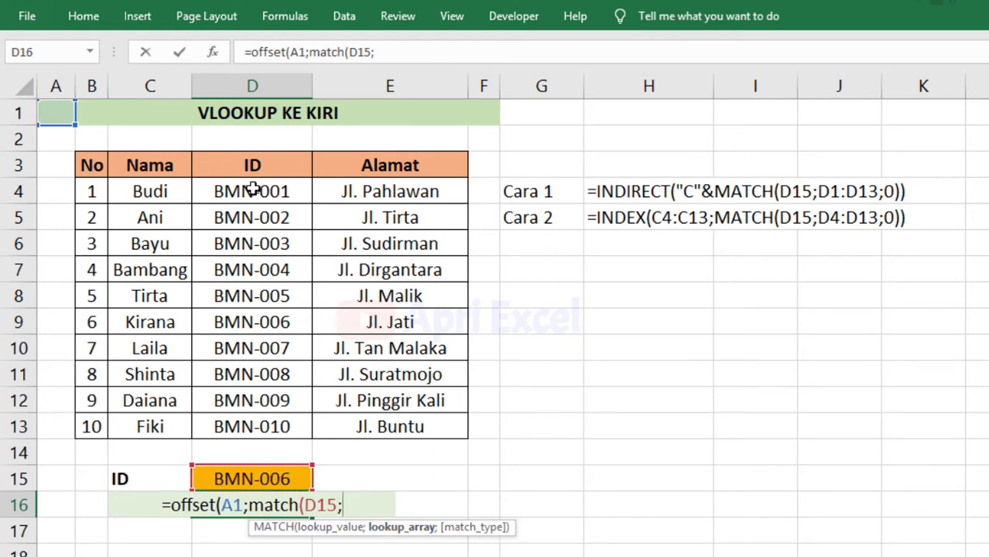
left_click_drag(251, 192, 254, 422)
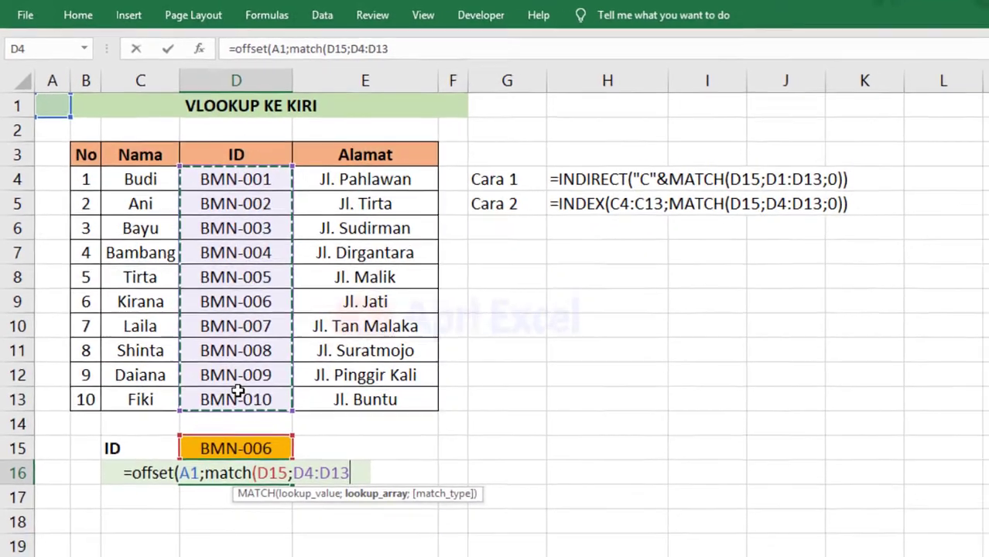
type(";")
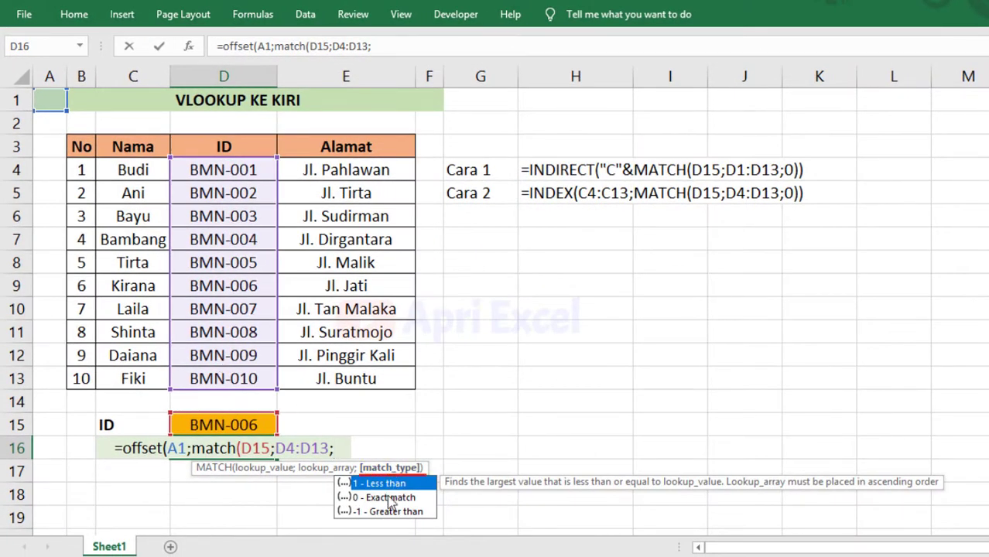
double_click(388, 497)
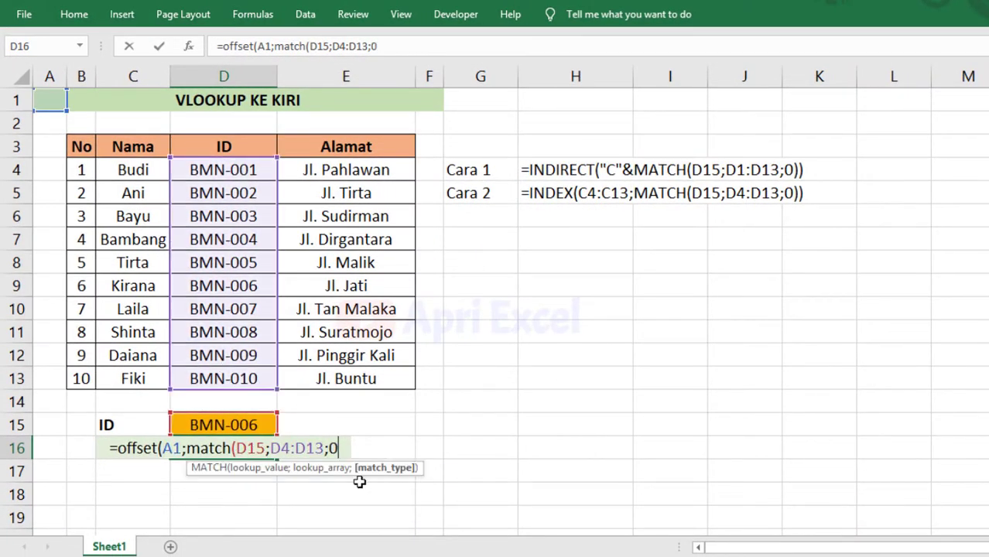
Finish and commit =OFFSET(A1;MATCH(D15;D4:D13;0)+2;2), which returns Kirana.
type(")")
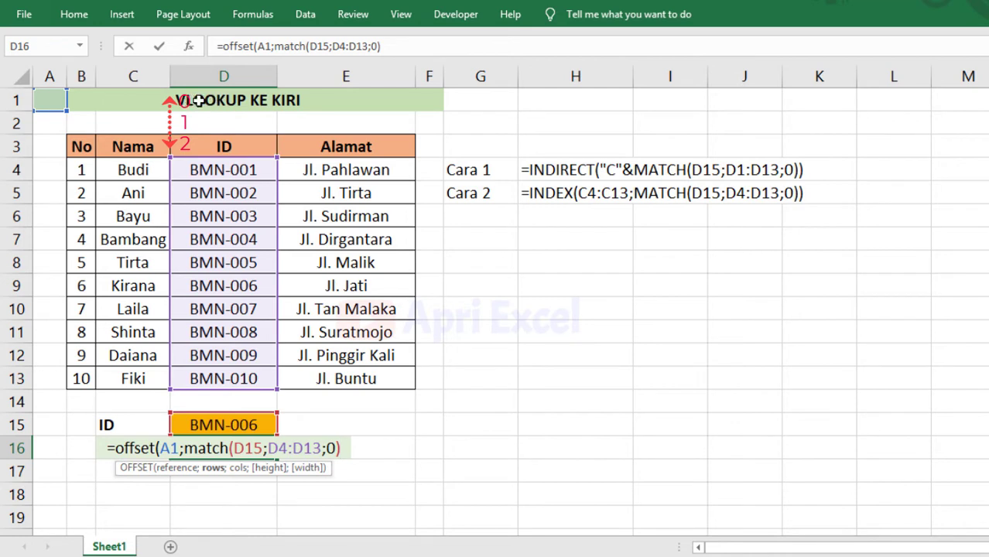
type("+")
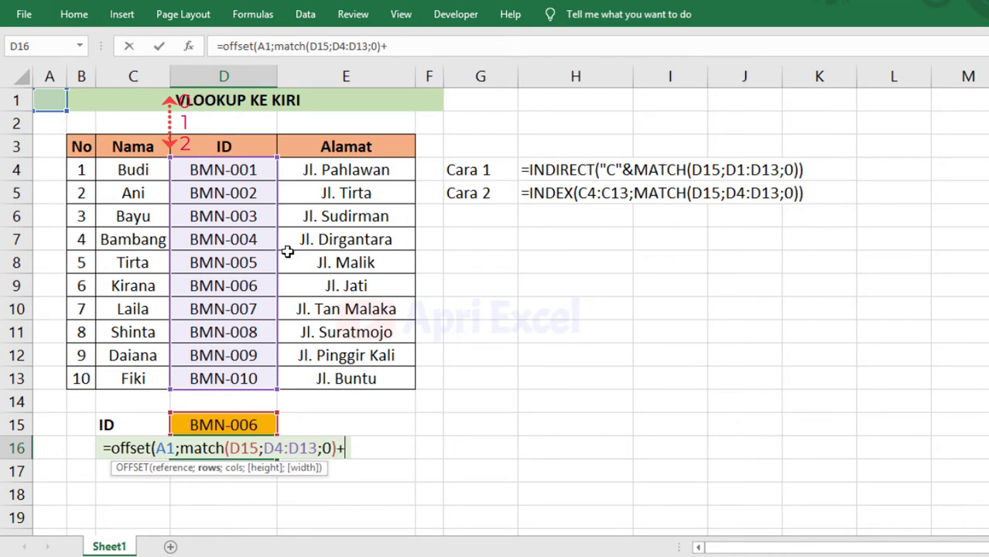
type("2")
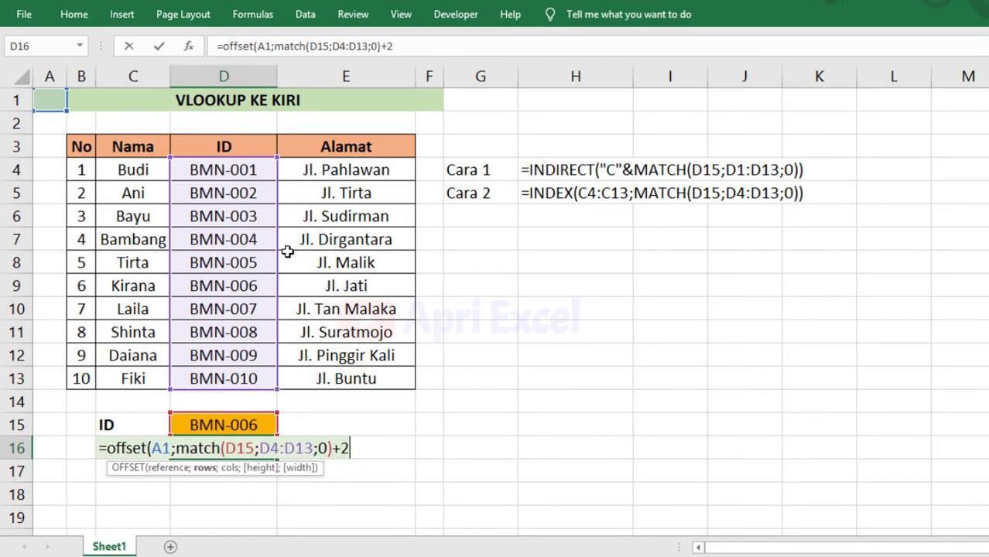
type(";")
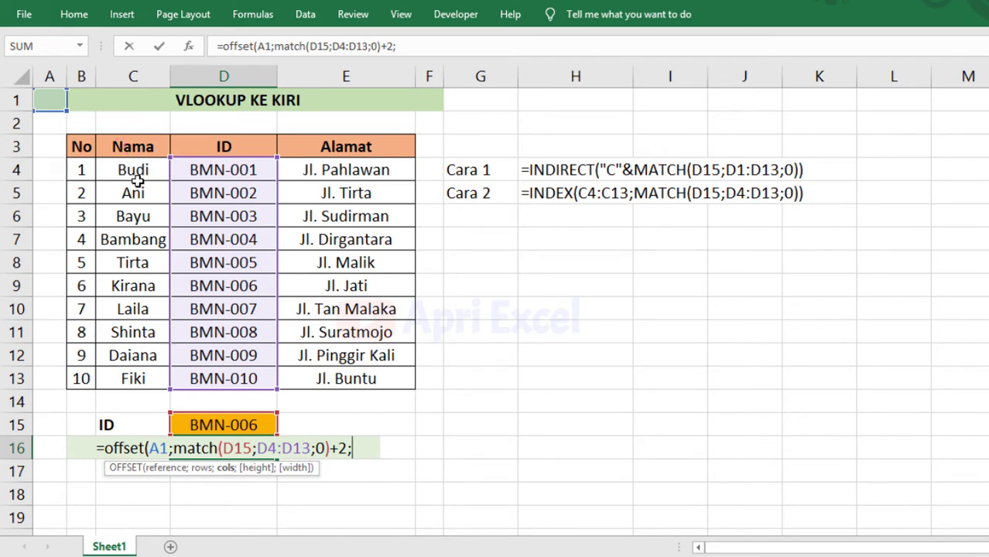
type("2;")
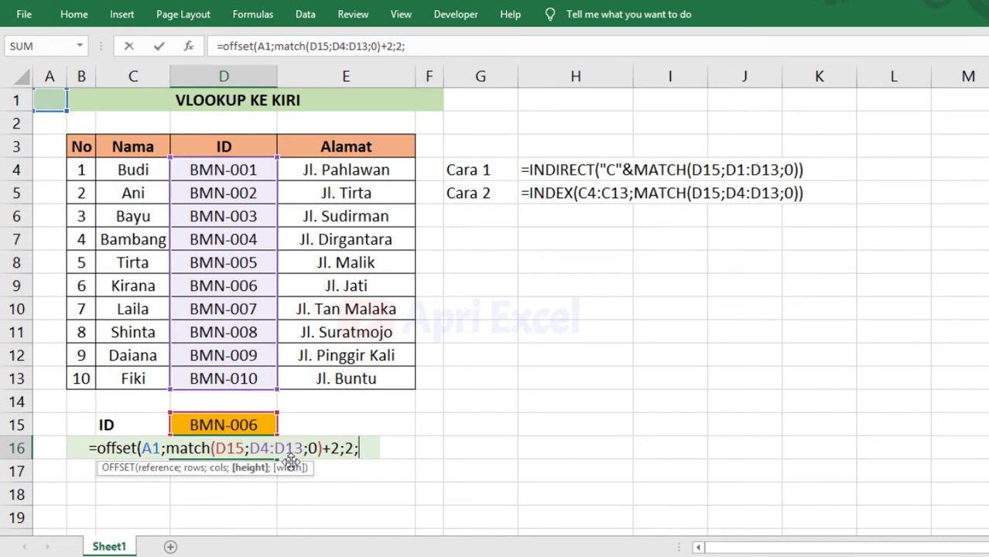
key("BackSpace")
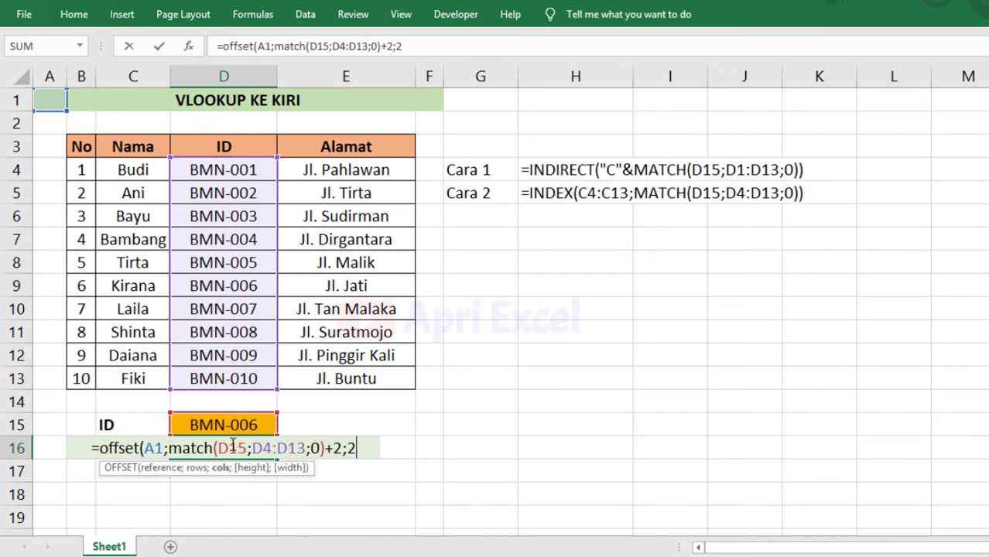
type(")")
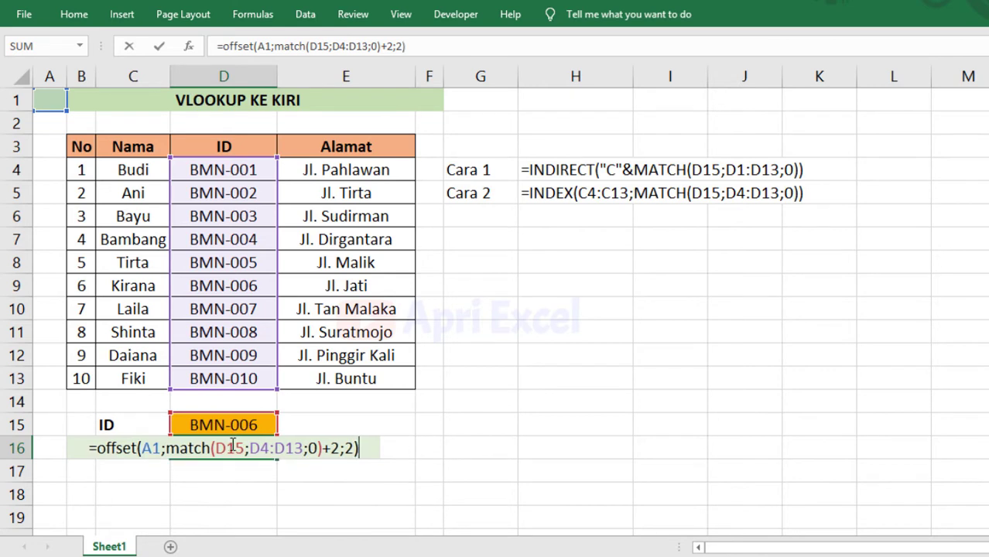
key("Return")
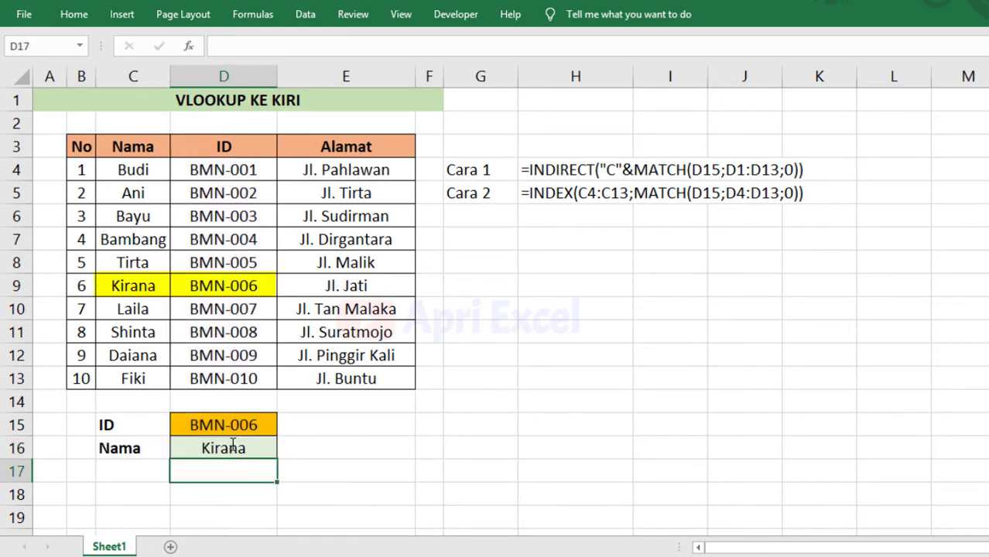
Check D16's OFFSET formula, then set D15 to BMN-001 from the dropdown.
left_click(230, 448)
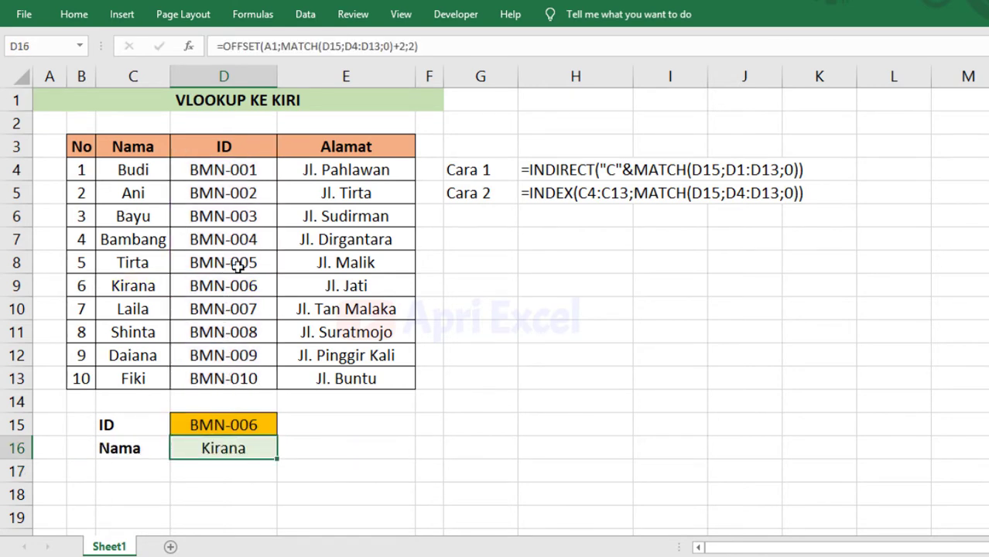
left_click(260, 418)
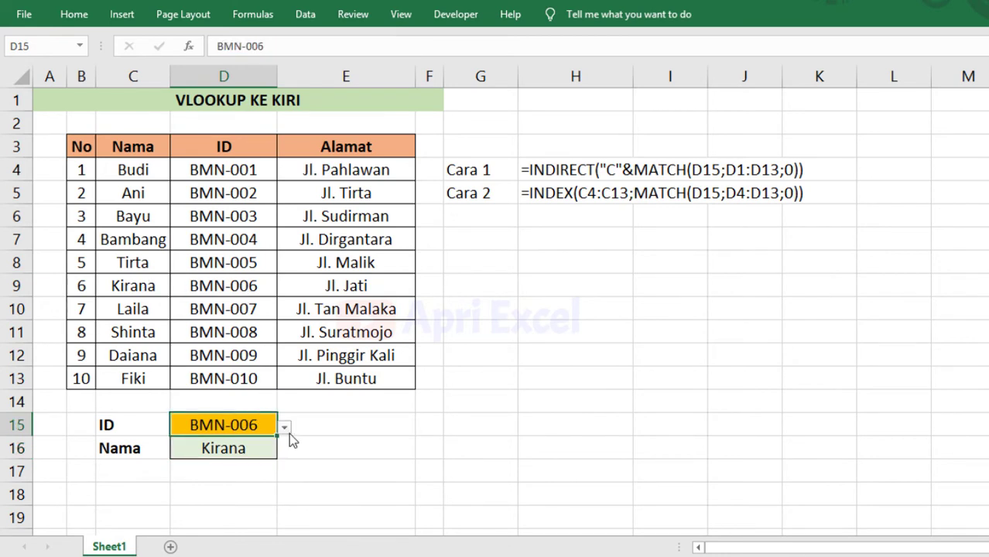
left_click(284, 428)
left_click_drag(282, 497, 280, 456)
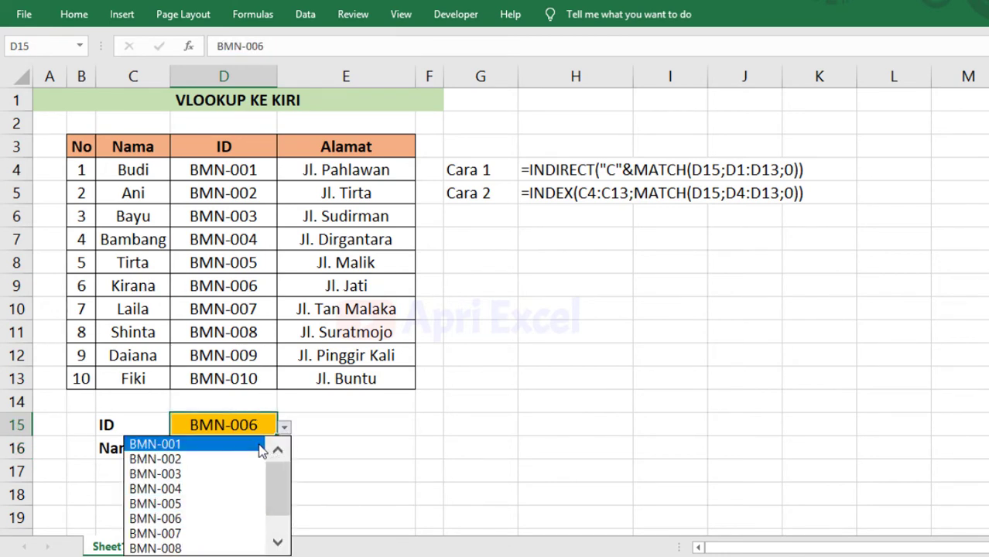
left_click(261, 444)
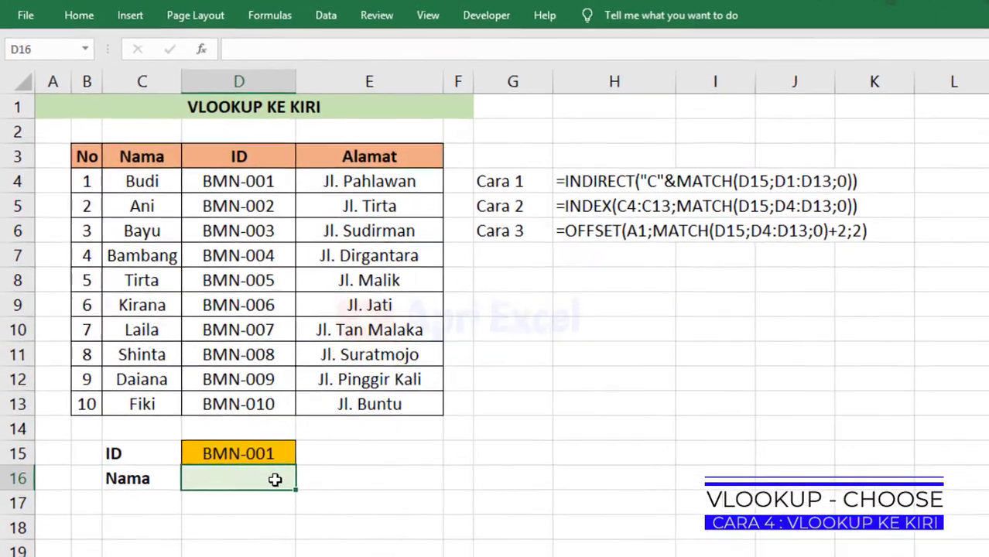
Enter =VLOOKUP(D15;CHOOSE({1\2};D4:D13;C4:C13);2;0) in D16 so it returns Budi for BMN-001.
type("=vloo")
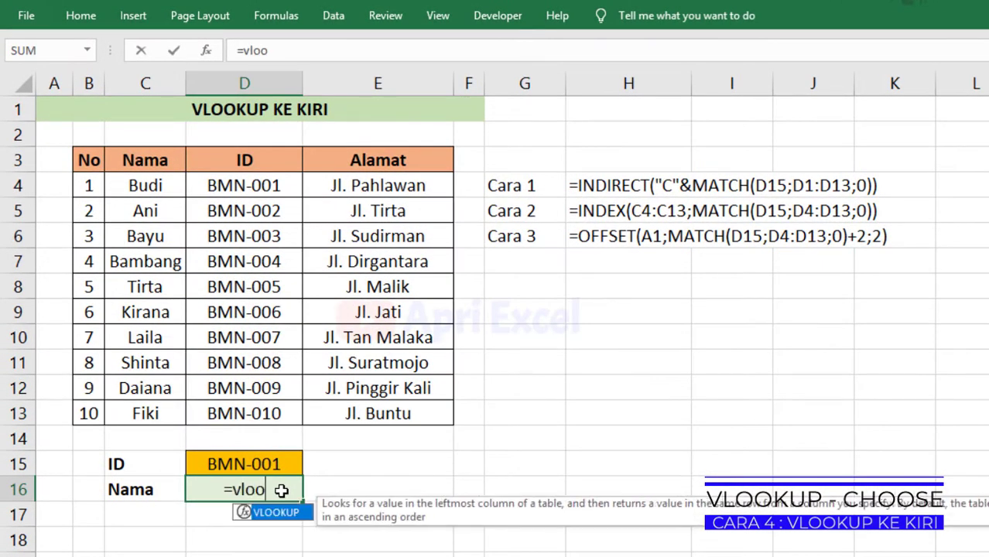
type("kup(")
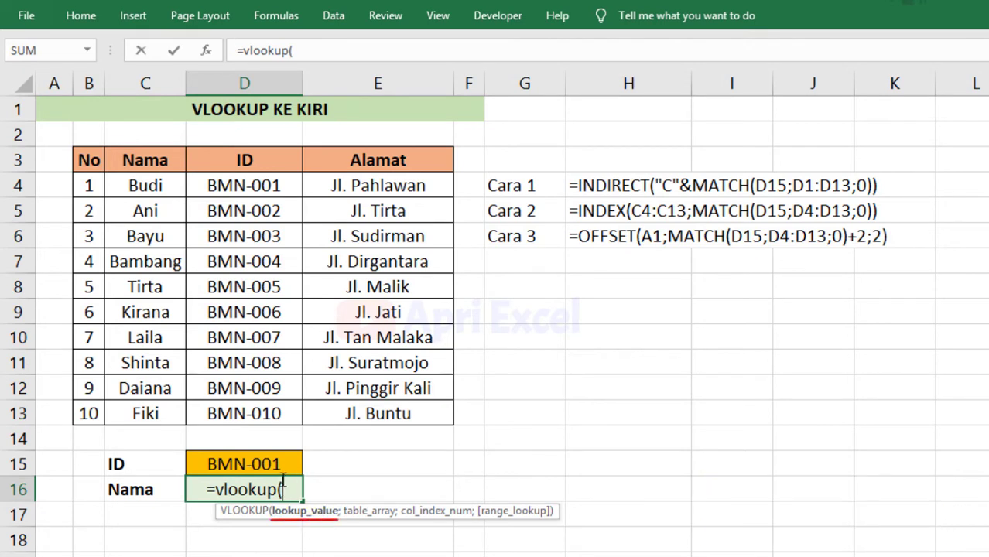
left_click(266, 464)
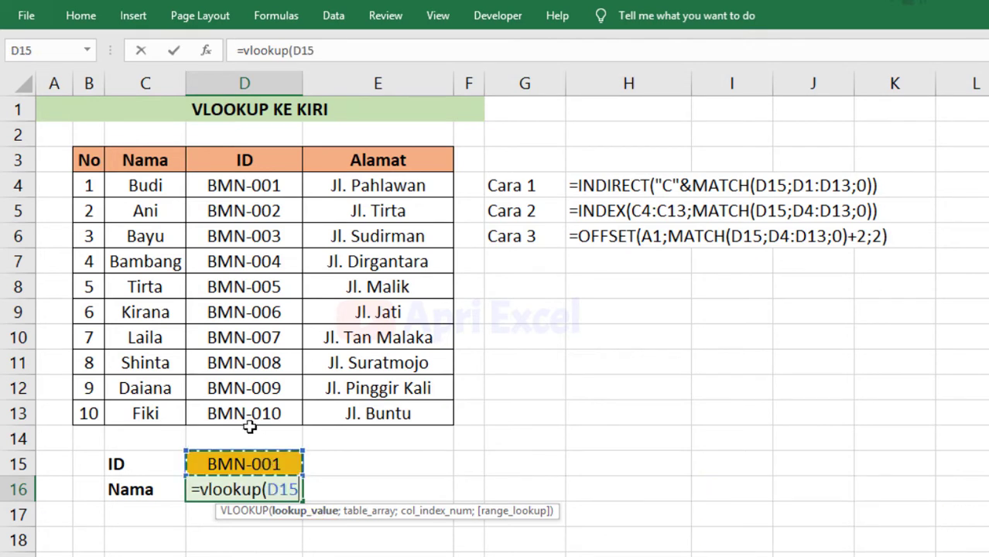
type(";")
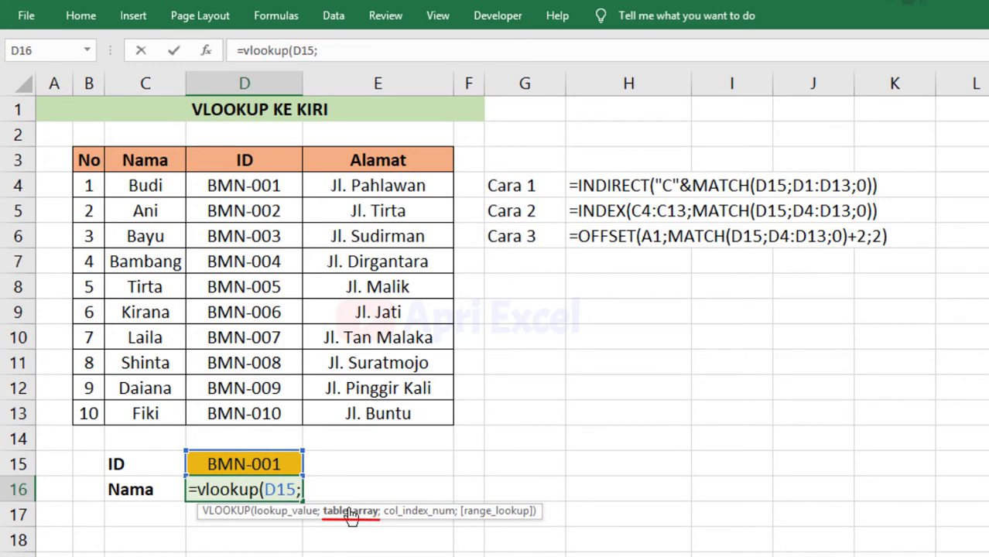
type("ch")
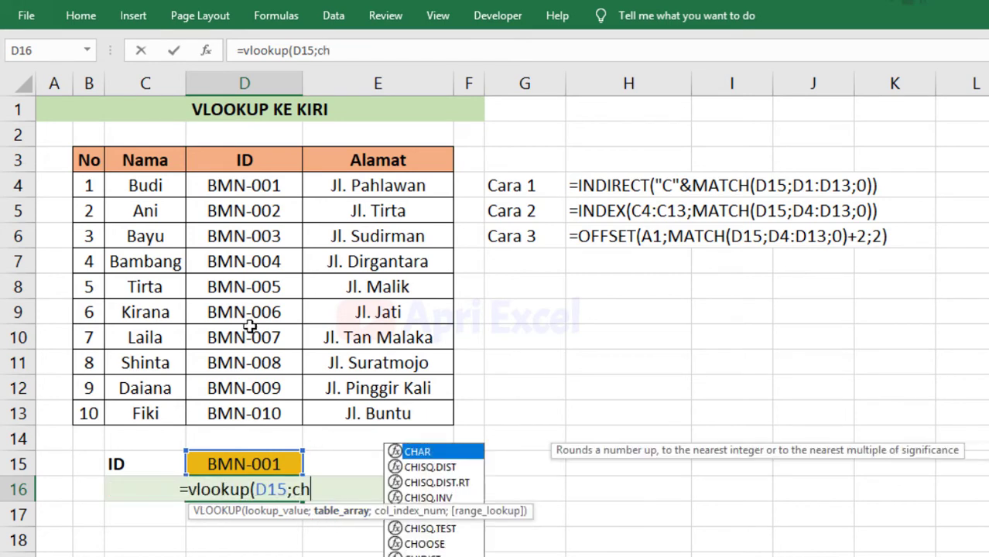
type("oose(")
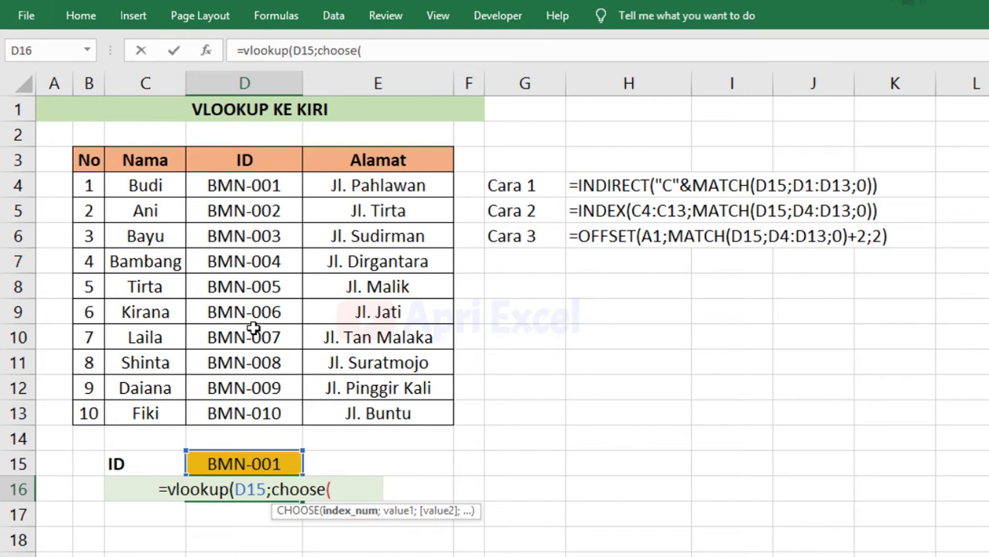
type("{")
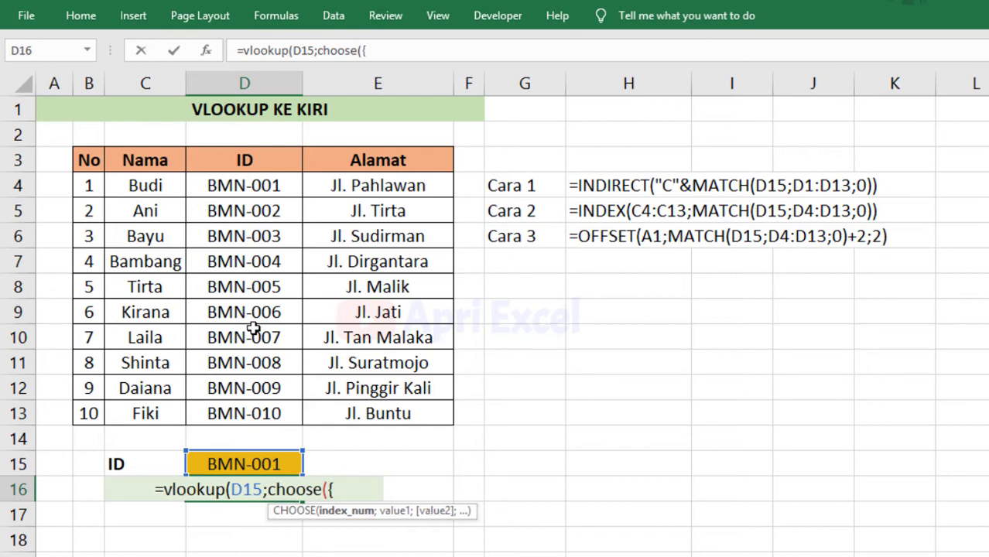
type("1")
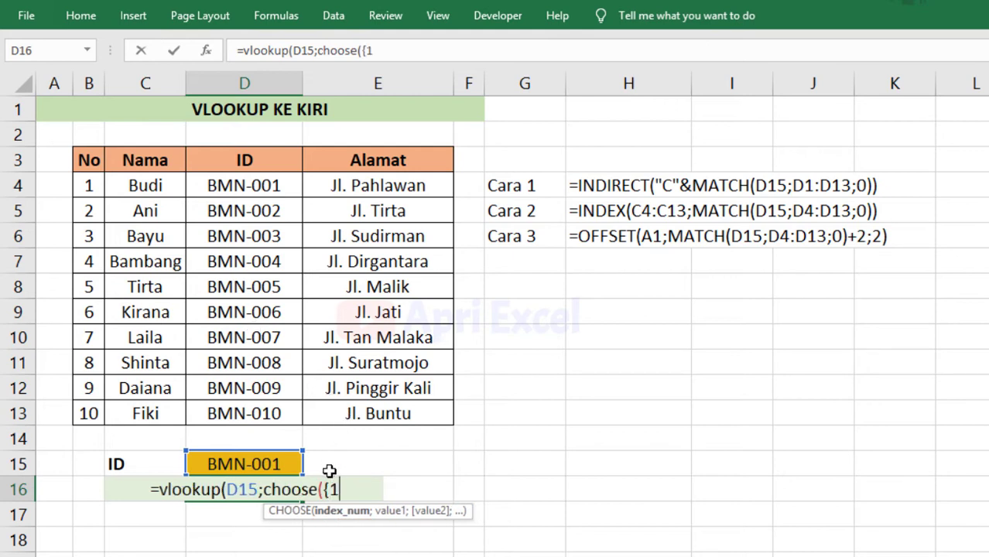
type("\\2")
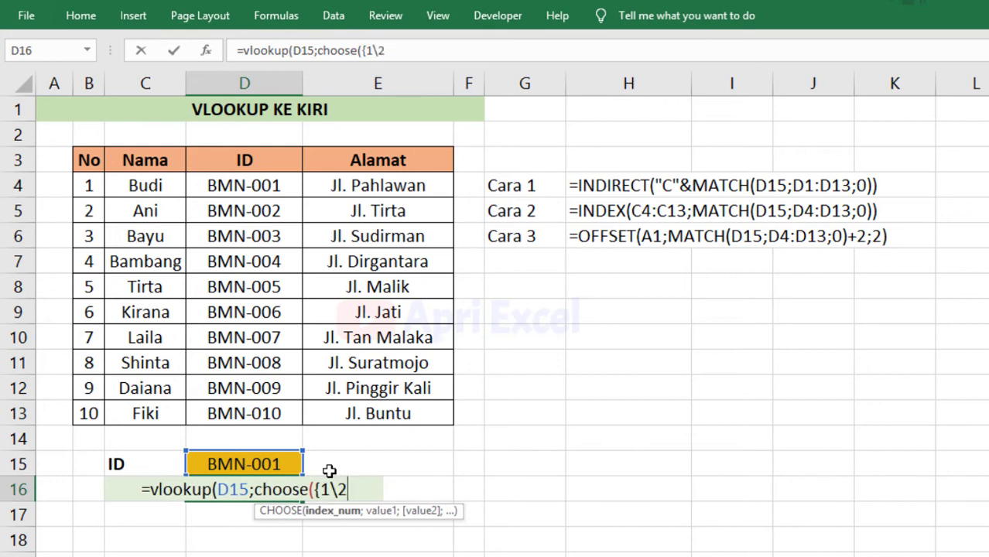
type("}")
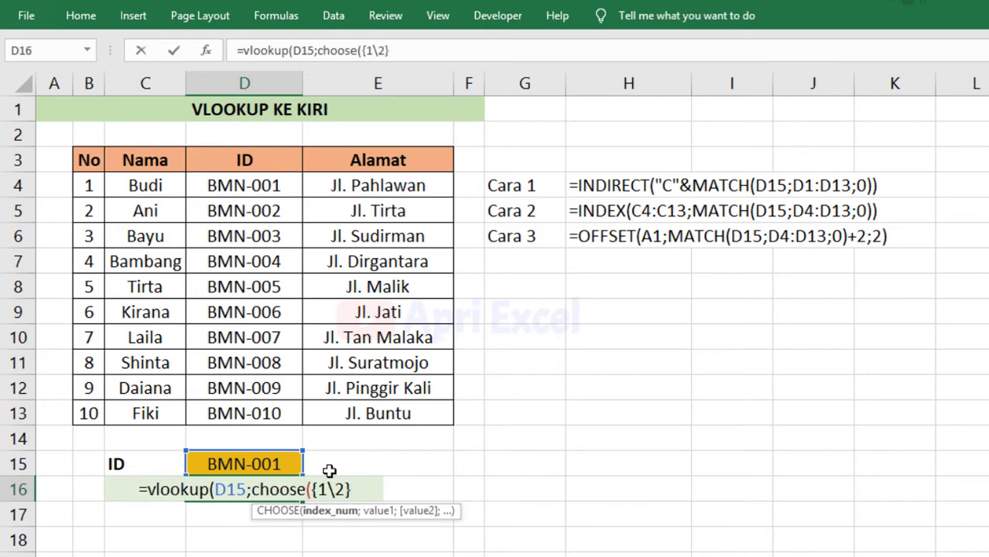
type(";")
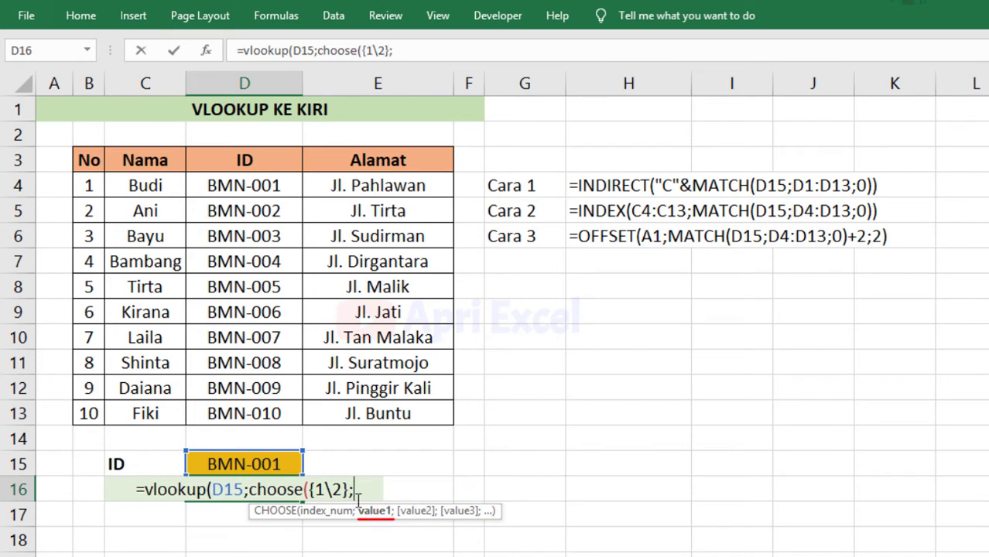
left_click_drag(246, 185, 236, 408)
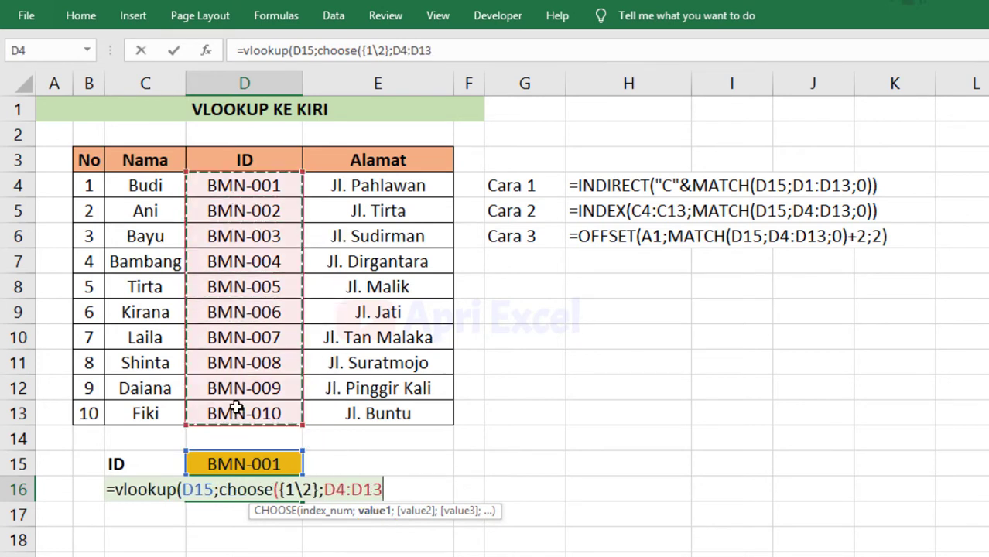
type(";")
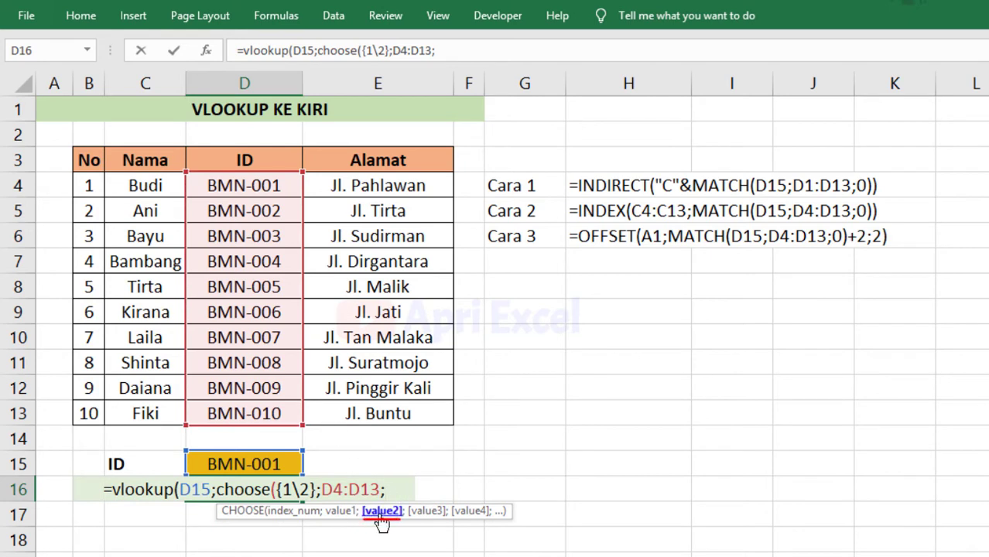
left_click_drag(143, 176, 130, 401)
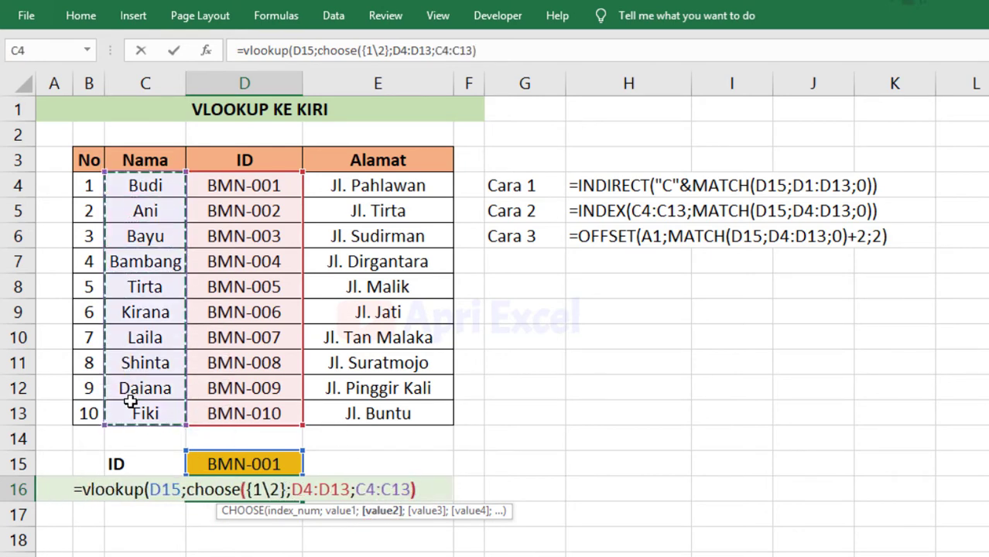
type(");")
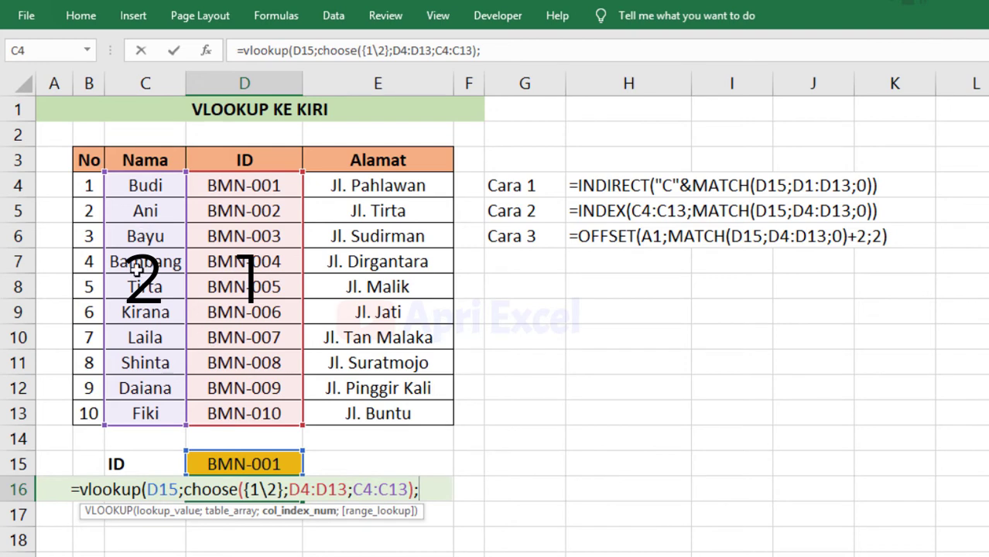
type("2")
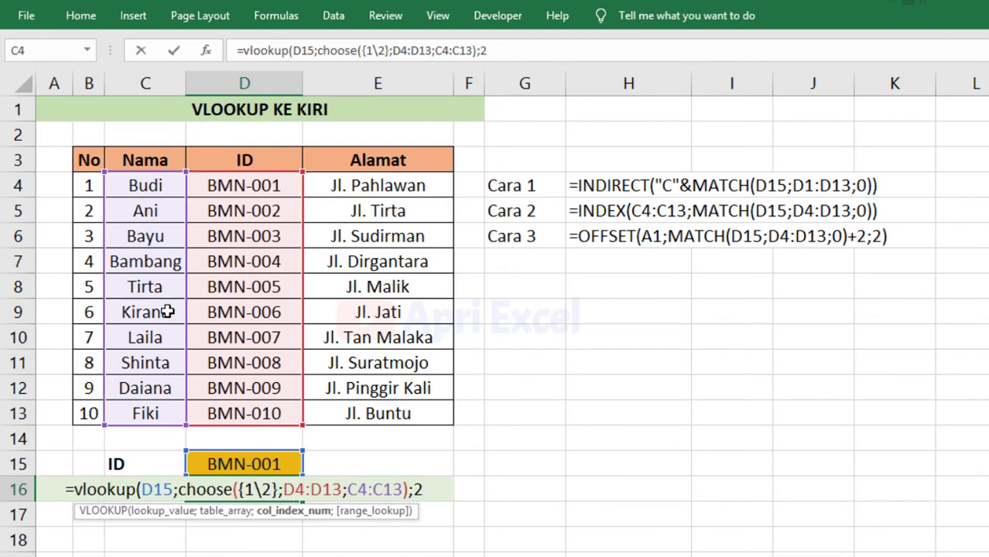
type(";")
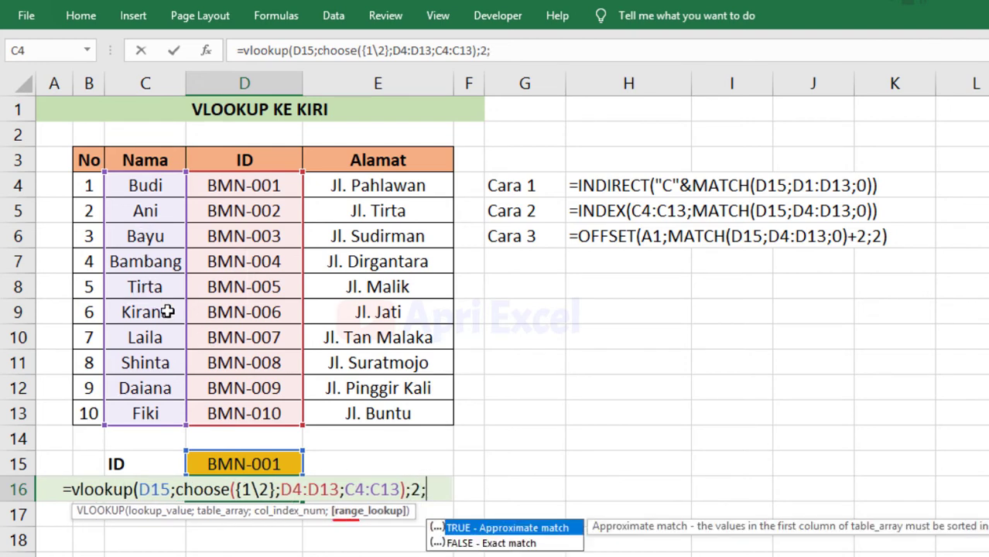
left_click(471, 543)
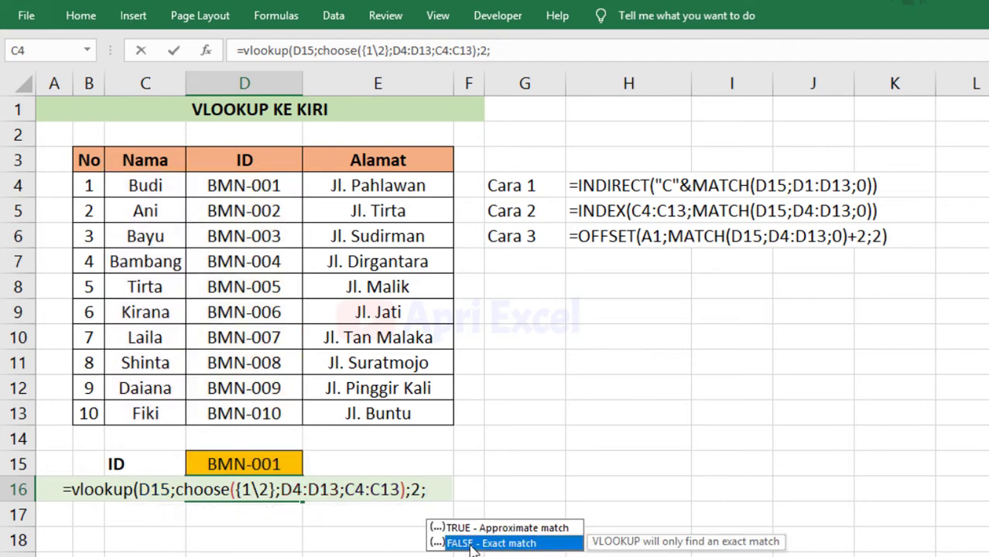
type("0")
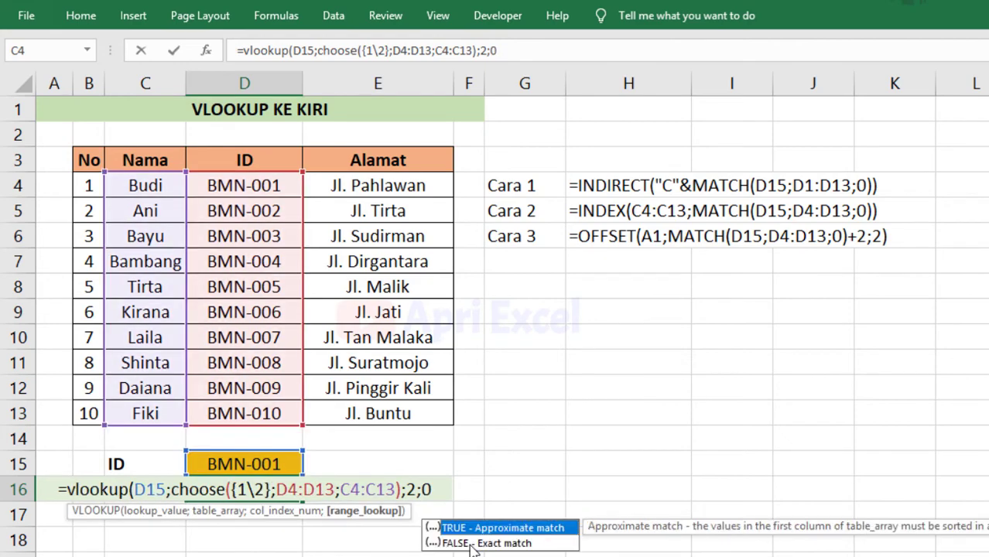
type(")")
key("Return")
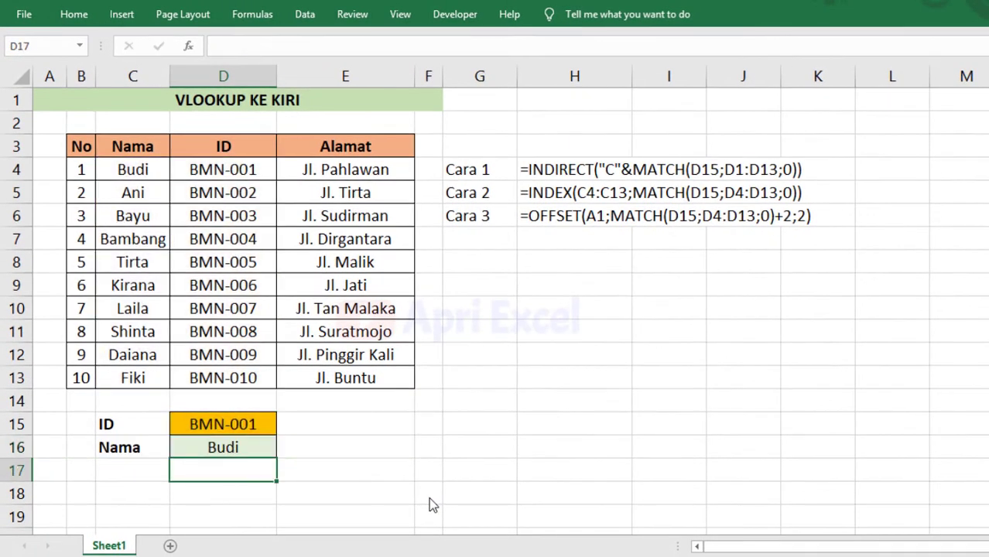
Change the ID in D15 to BMN-004 using its dropdown list.
left_click(242, 422)
left_click(284, 427)
left_click_drag(274, 485, 274, 529)
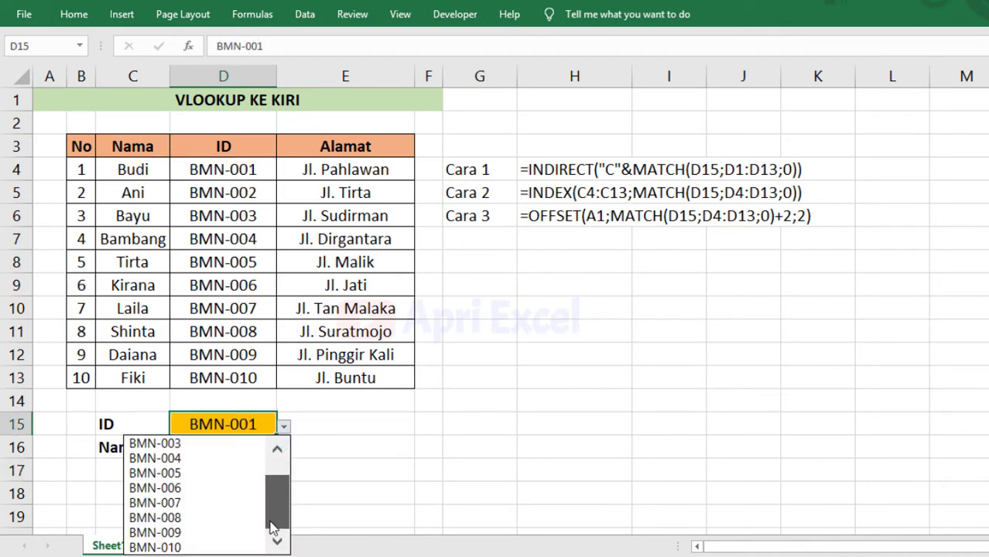
left_click(232, 458)
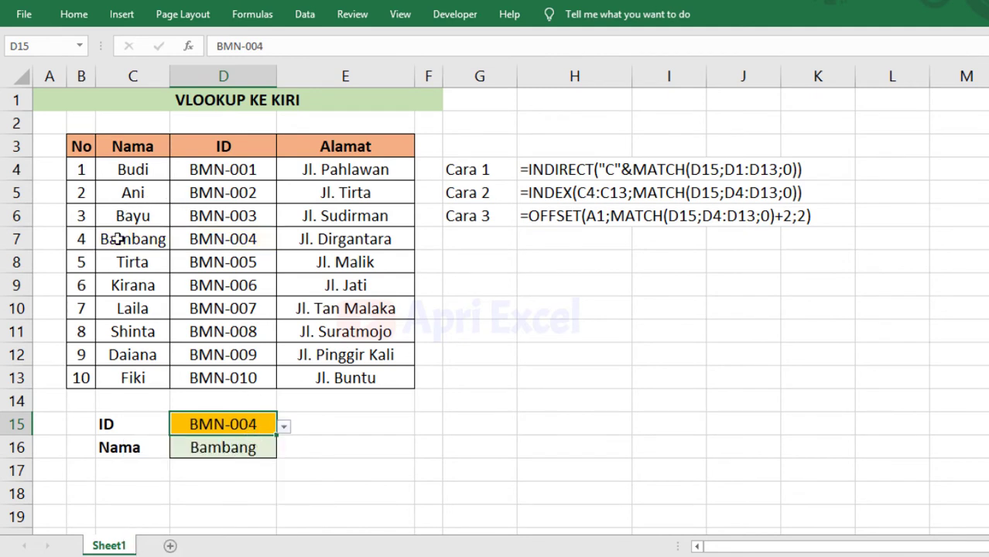
Evaluate D16's CHOOSE part with F9, copy the array text, and cancel the edit.
left_click(267, 447)
double_click(226, 449)
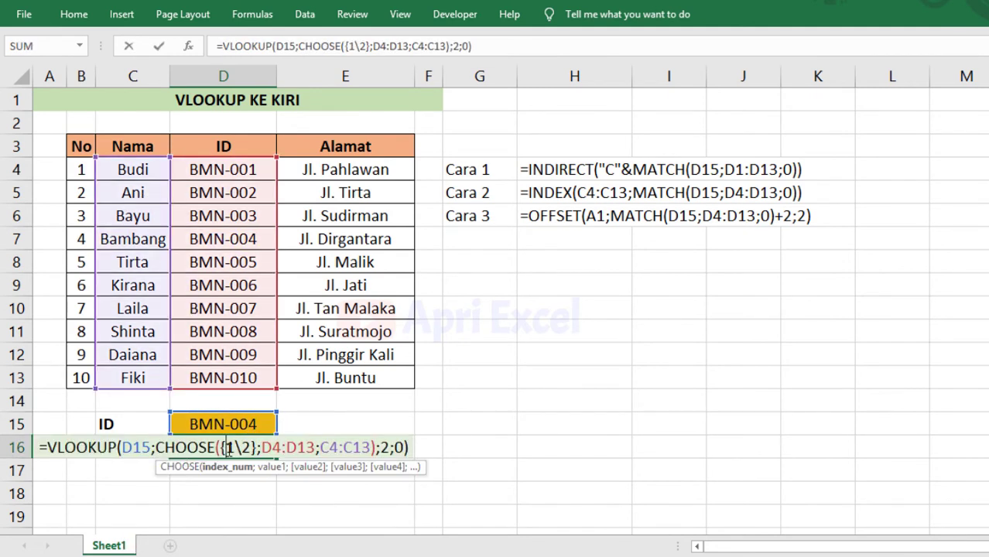
left_click_drag(157, 447, 376, 449)
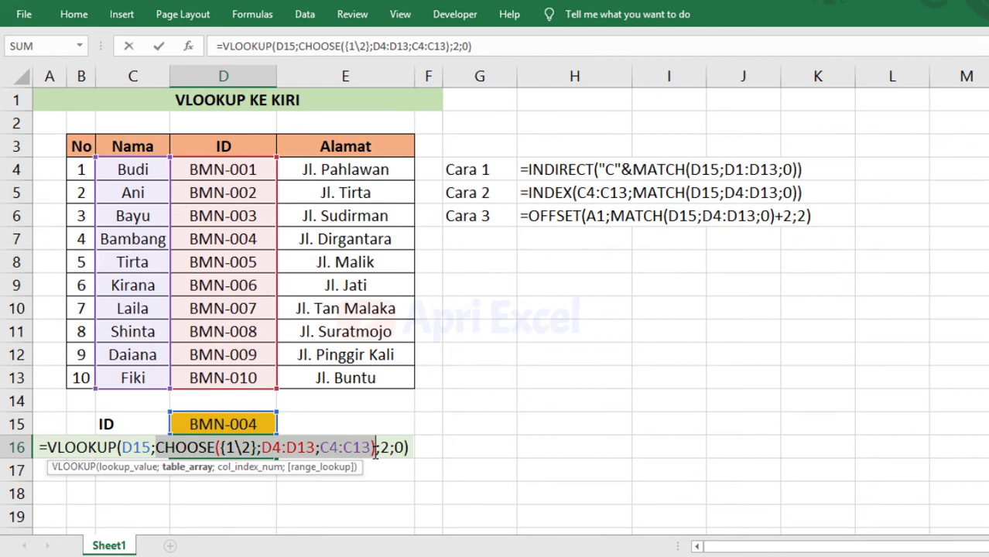
key("F9")
key("F9")
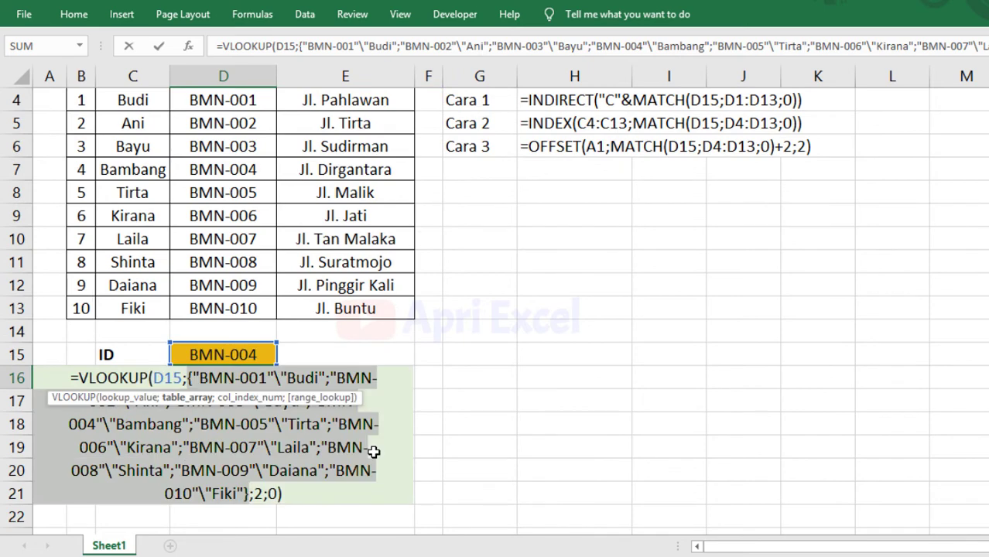
key("ctrl+c")
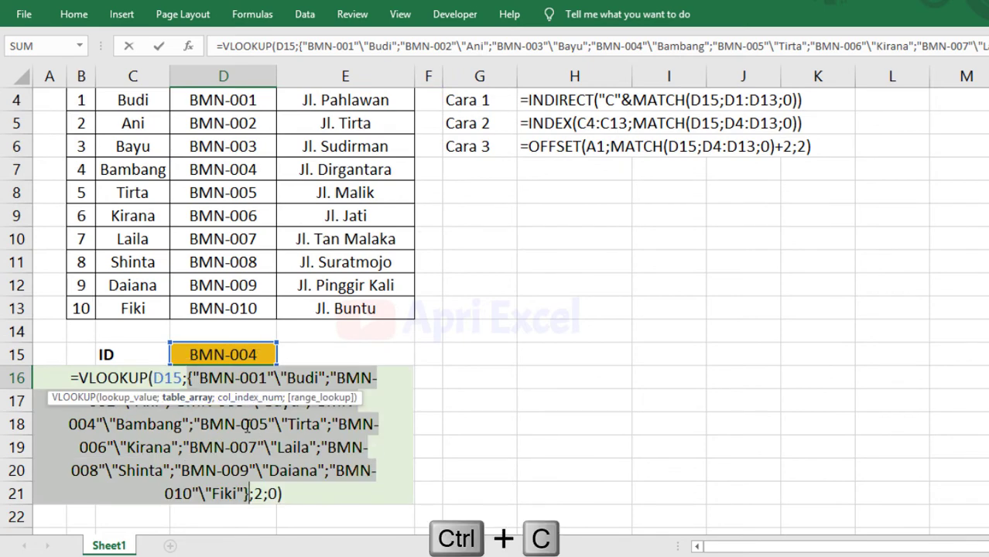
key("Escape")
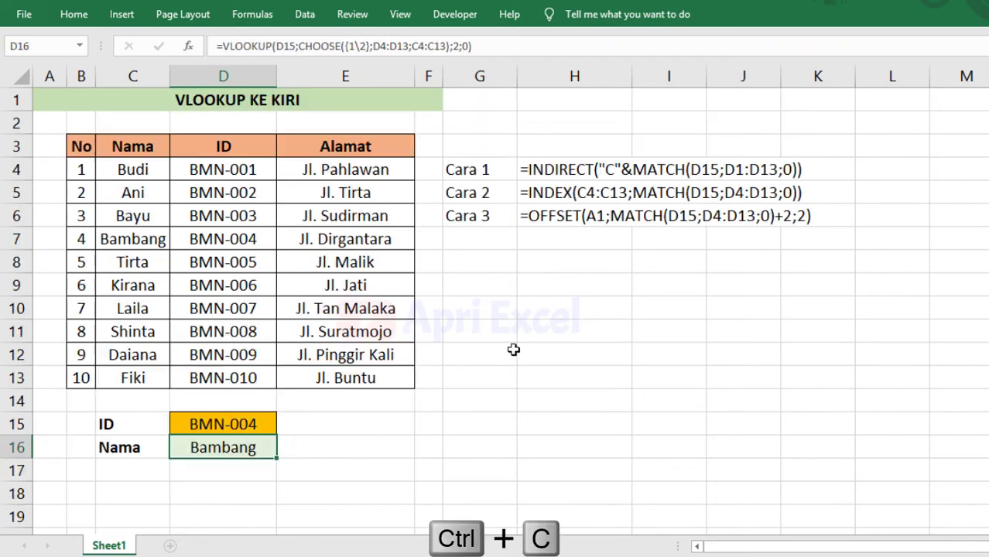
left_click(495, 468)
left_click(189, 500)
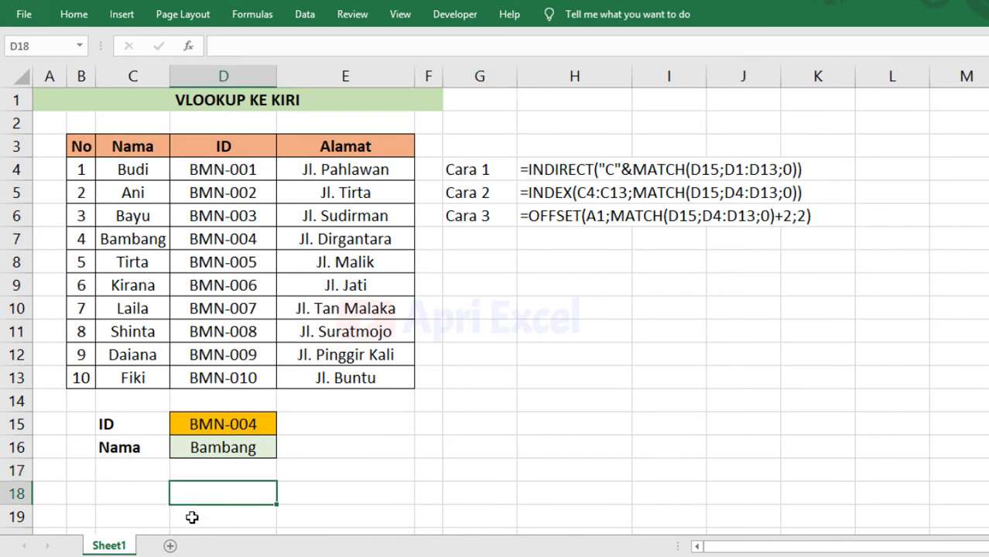
Paste the copied array text into D19 and copy the ID column D3:D13 to G7.
left_click(192, 517)
key("ctrl+v")
left_click(231, 145)
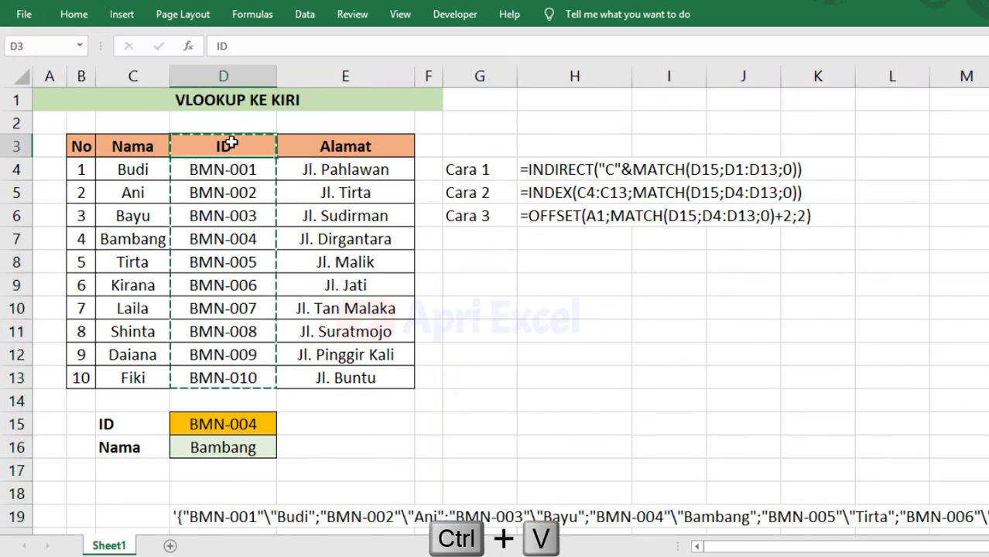
left_click_drag(230, 145, 235, 378)
left_click(479, 239)
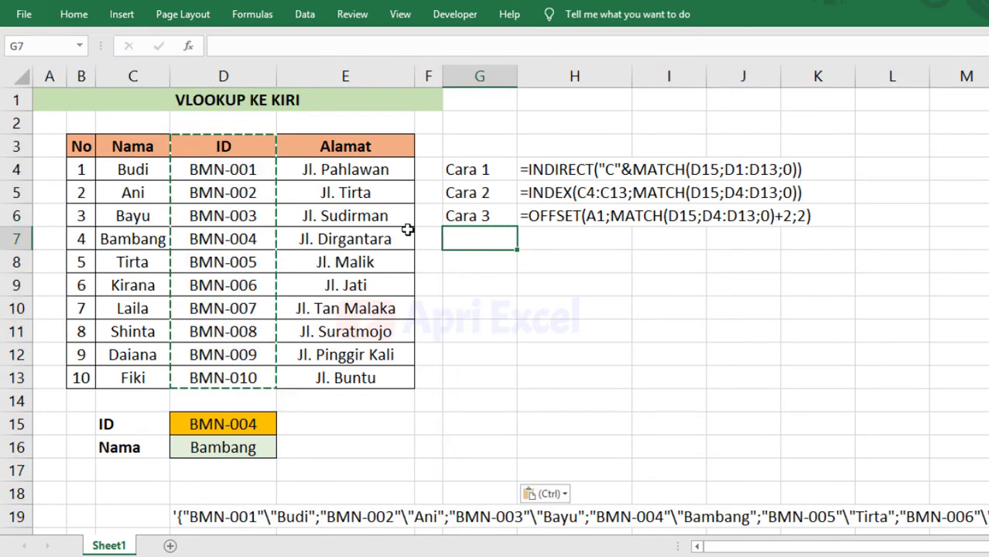
key("ctrl+v")
Copy the Nama column C3:C13 to H7 beside the IDs, then start a formula in D20.
left_click_drag(135, 147, 136, 379)
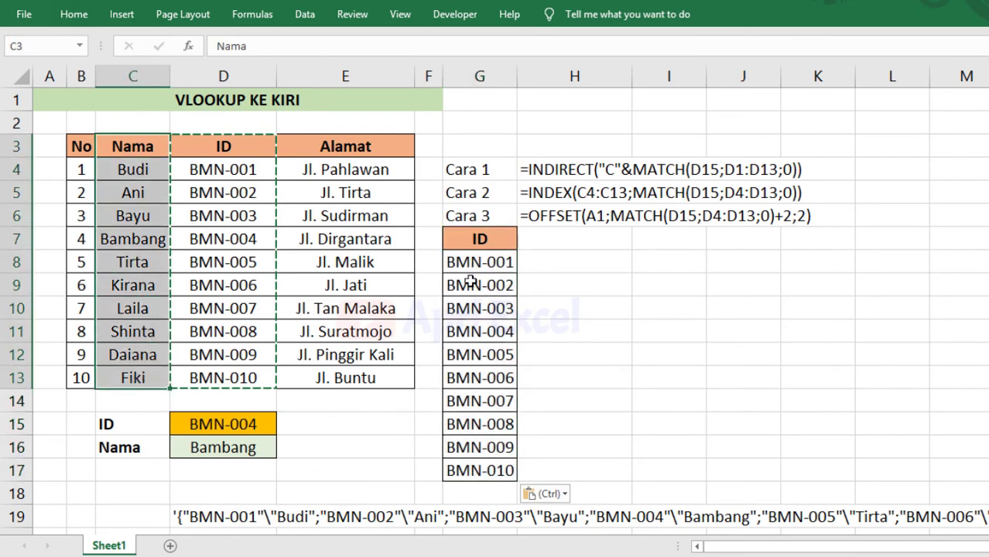
key("ctrl+c")
left_click(537, 242)
key("ctrl+v")
left_click(741, 266)
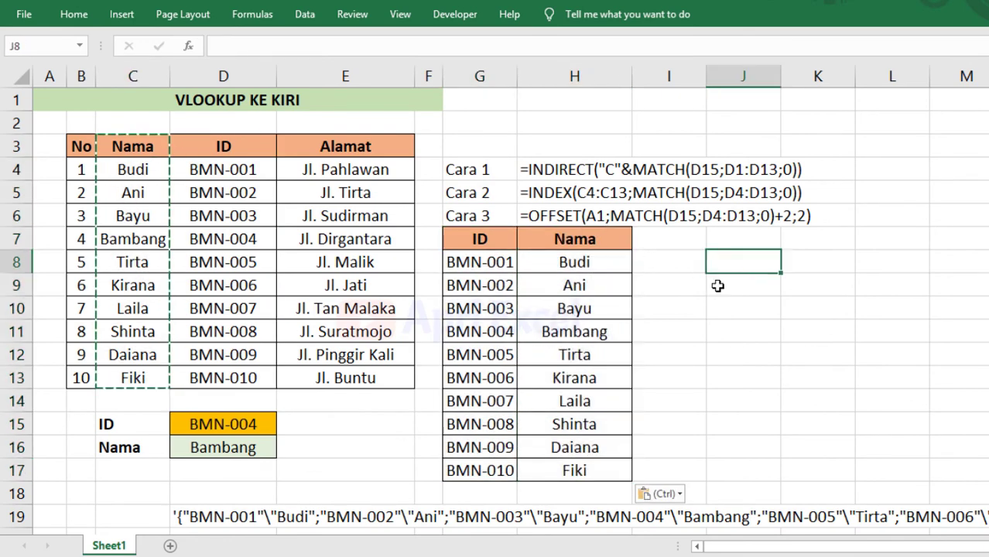
scroll(717, 287, "down", 1)
scroll(717, 286, "down", 1)
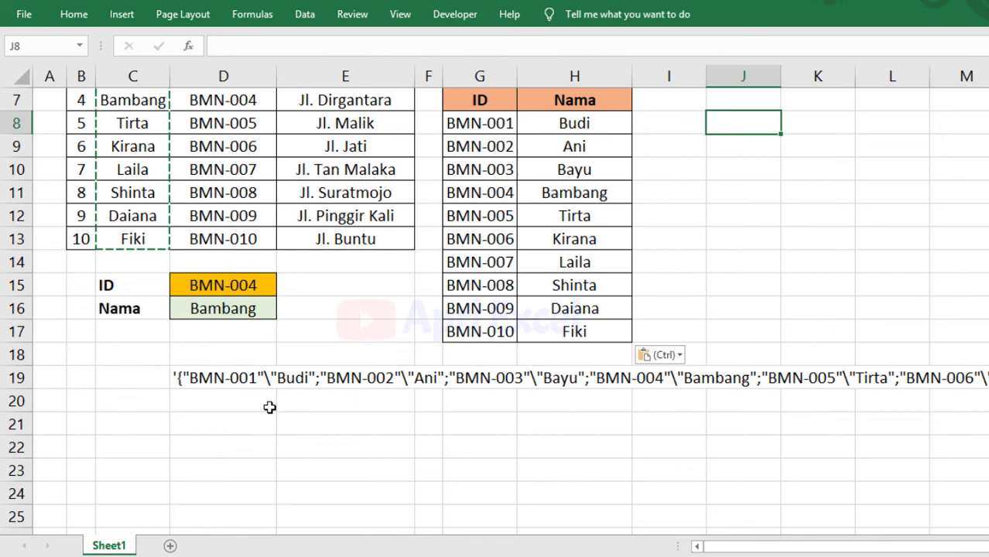
left_click(201, 402)
type("=")
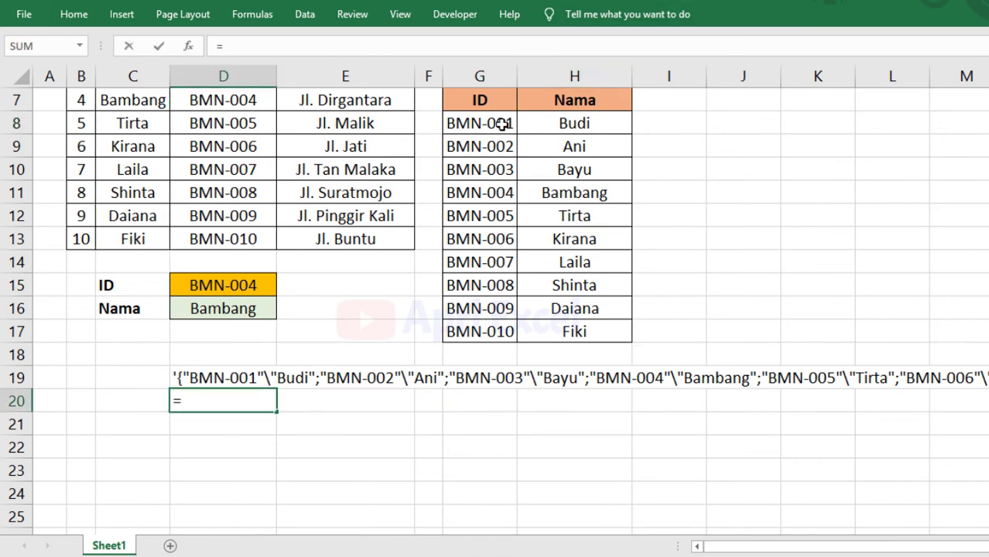
Turn =G8:H17 in D20 into its array constant with F9 and keep it as plain text.
left_click_drag(503, 124, 549, 332)
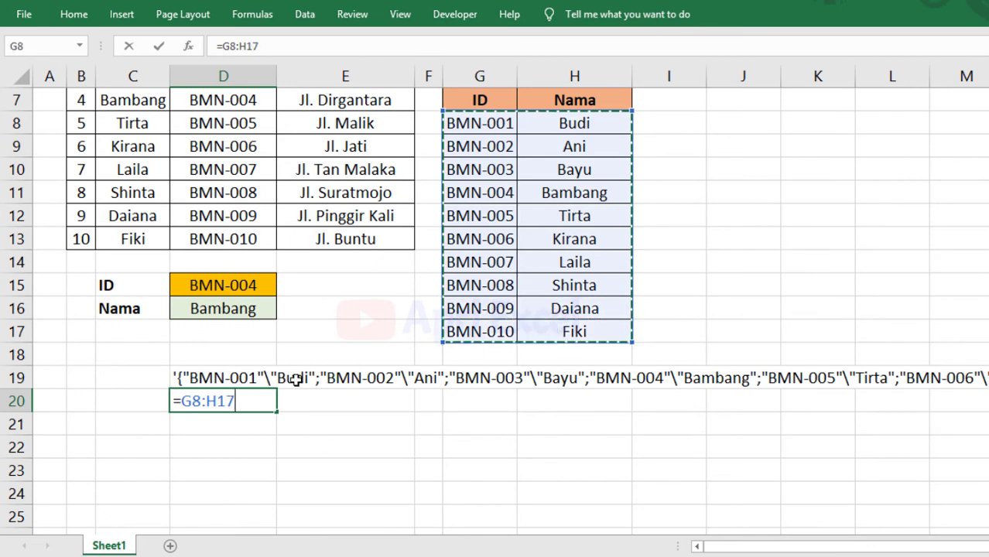
left_click_drag(237, 401, 157, 402)
key("F9")
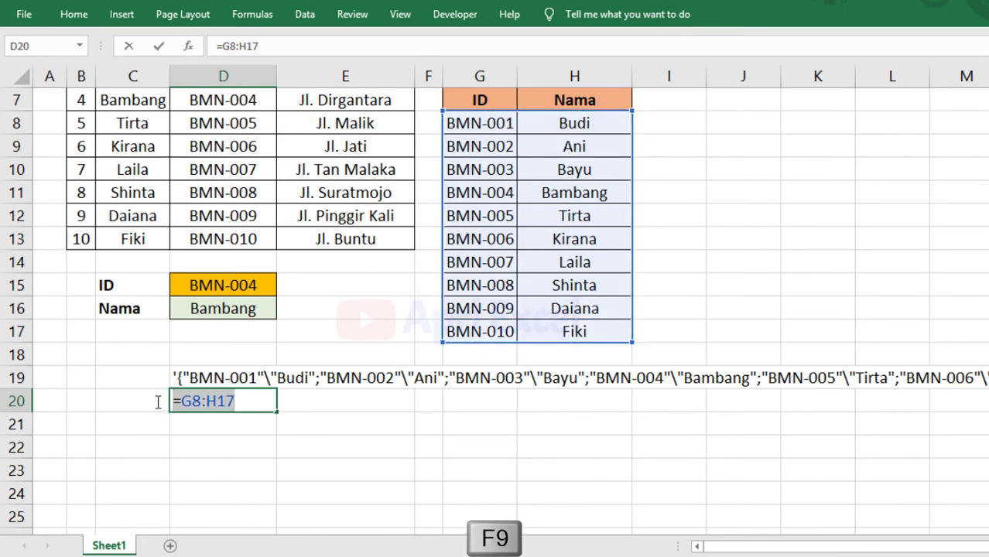
key("F9")
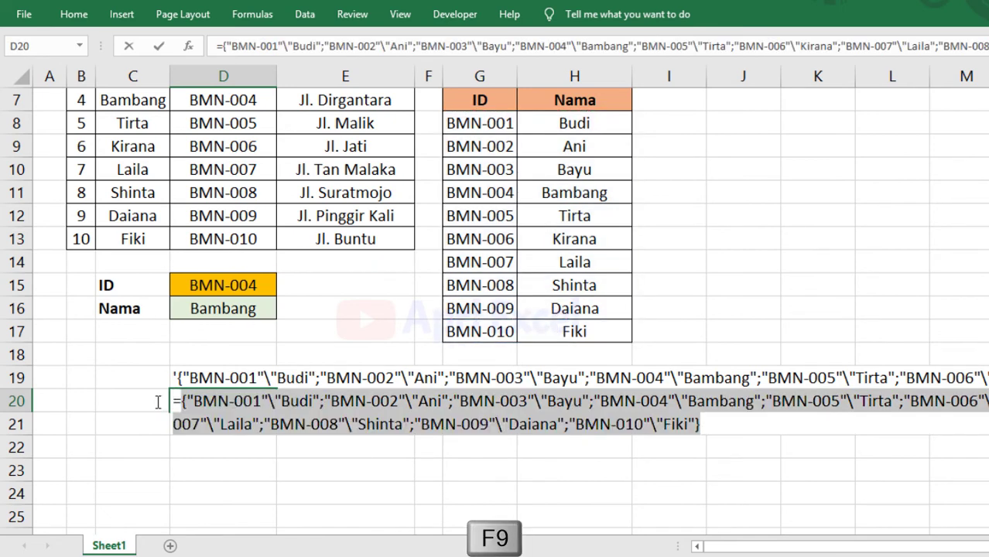
left_click(155, 403)
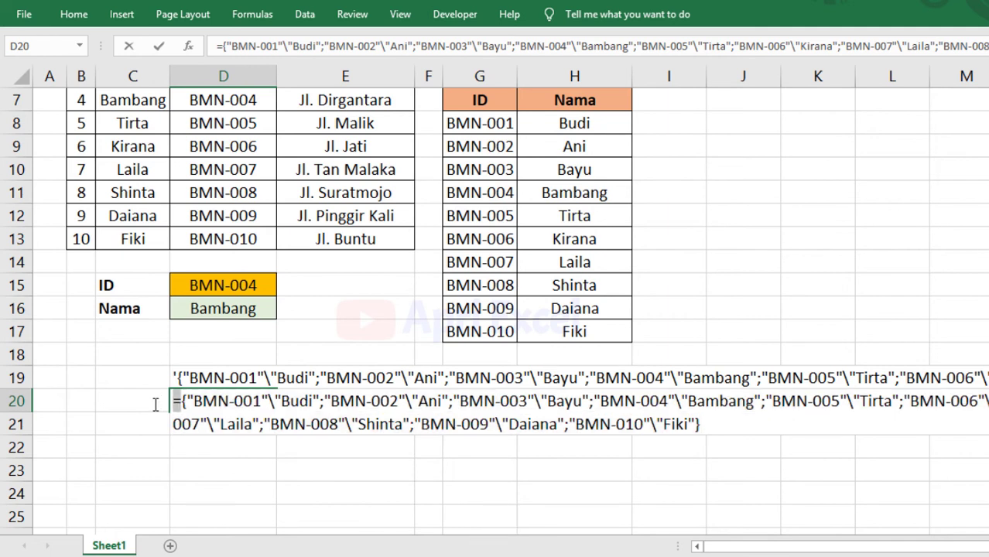
key("Delete")
key("Return")
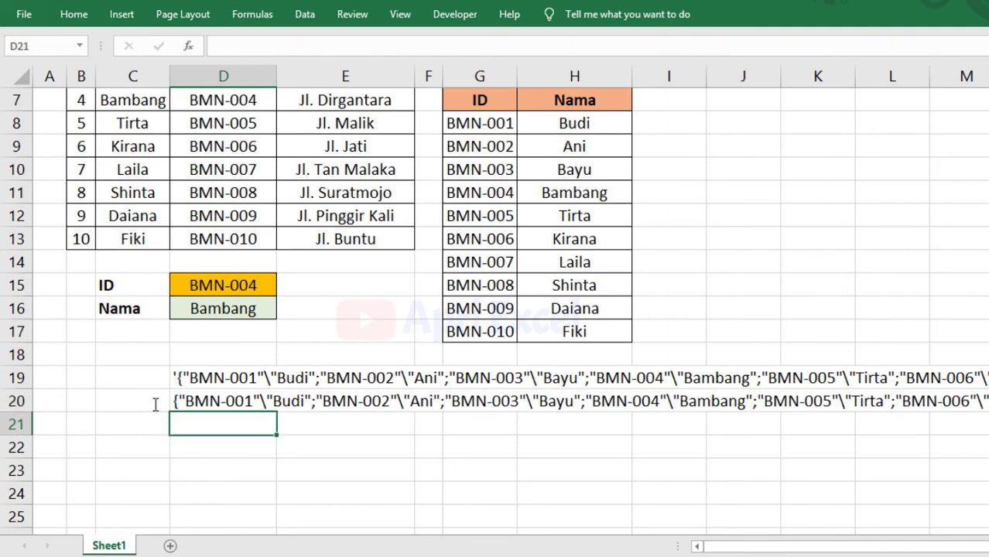
Label C19 "choose" and C20 "biasa".
left_click(137, 379)
type("choose")
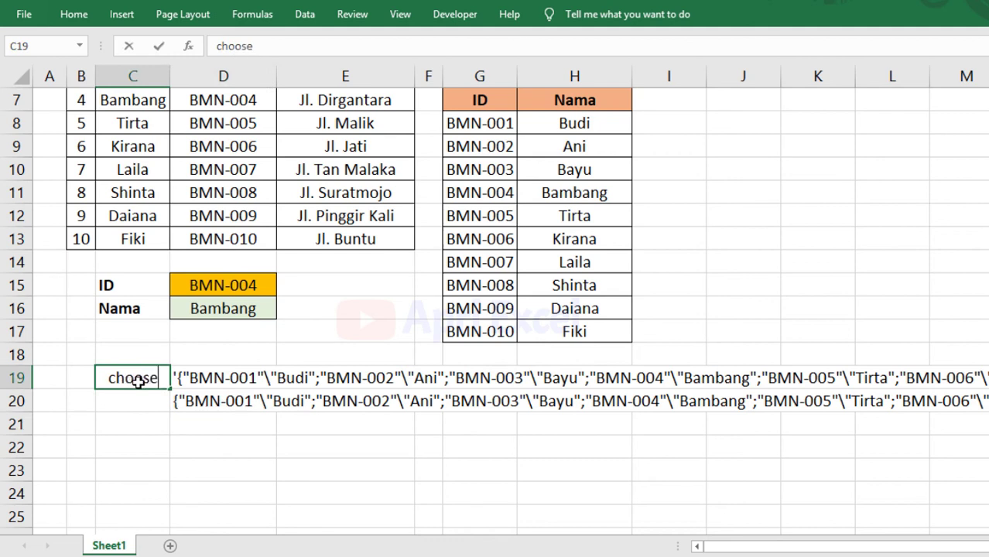
key("Return")
type("biasa")
key("Return")
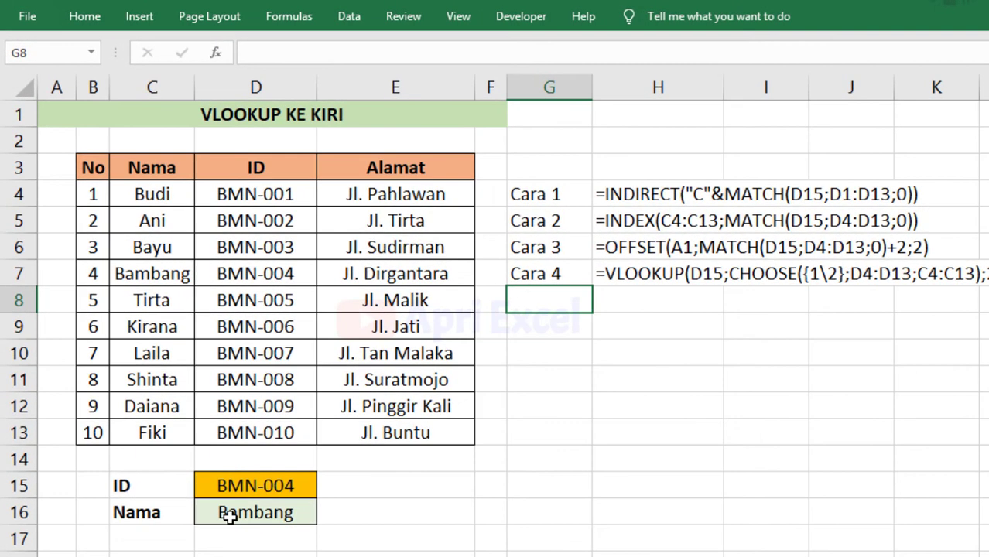
Rewrite D16 as =VLOOKUP(D15;IF({1\0};D4:D13;C4:C13);2;0), still returning Bambang for BMN-004.
double_click(198, 448)
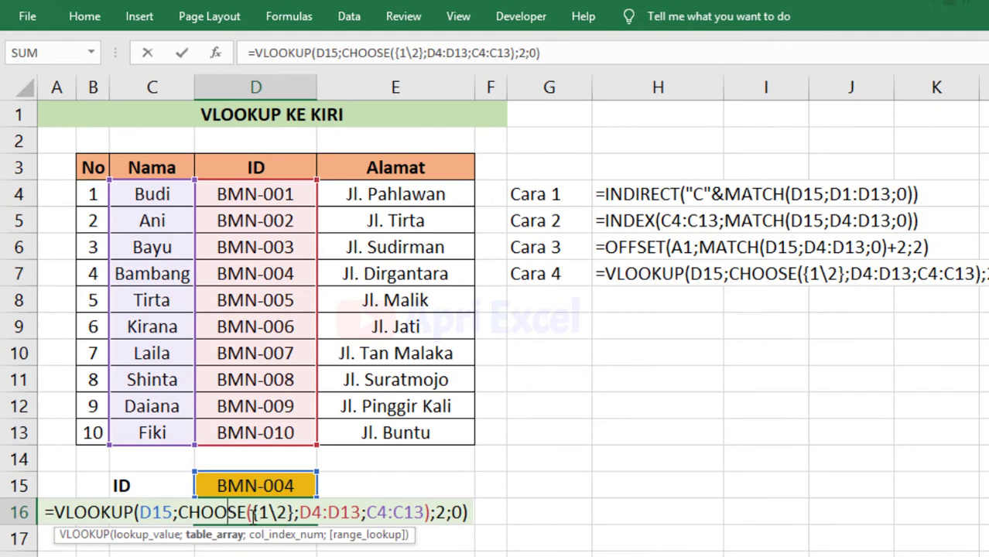
left_click_drag(246, 512, 188, 512)
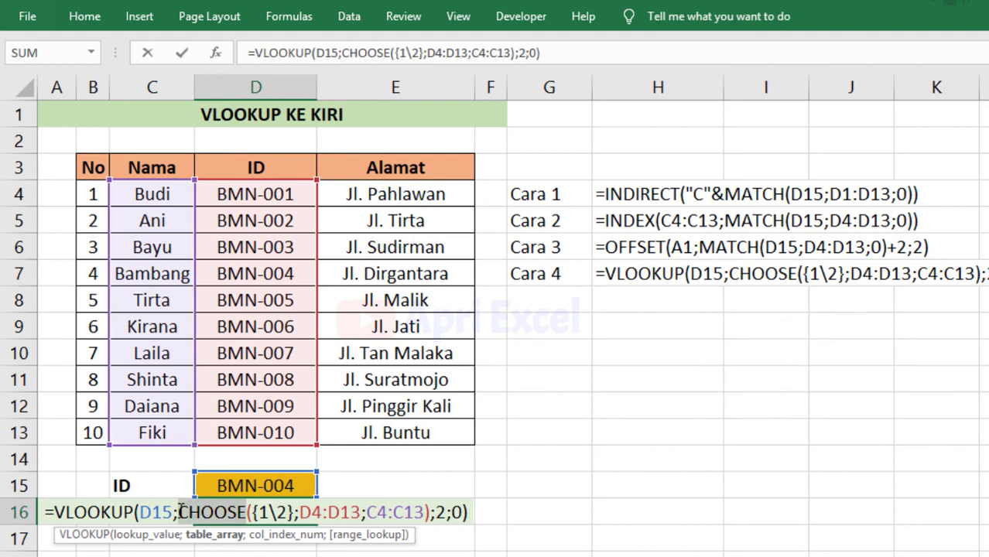
type("if")
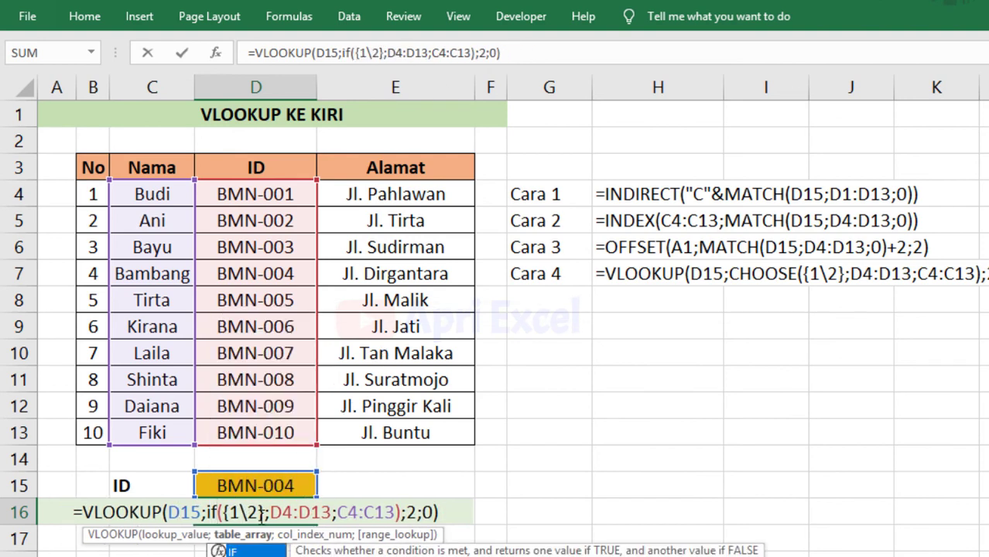
left_click(249, 514)
key("BackSpace")
type("0")
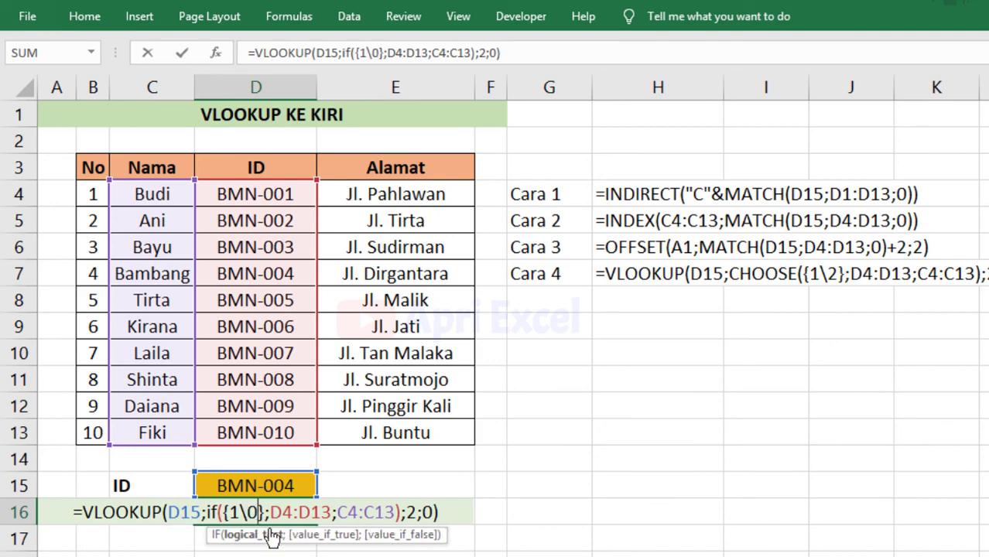
key("Return")
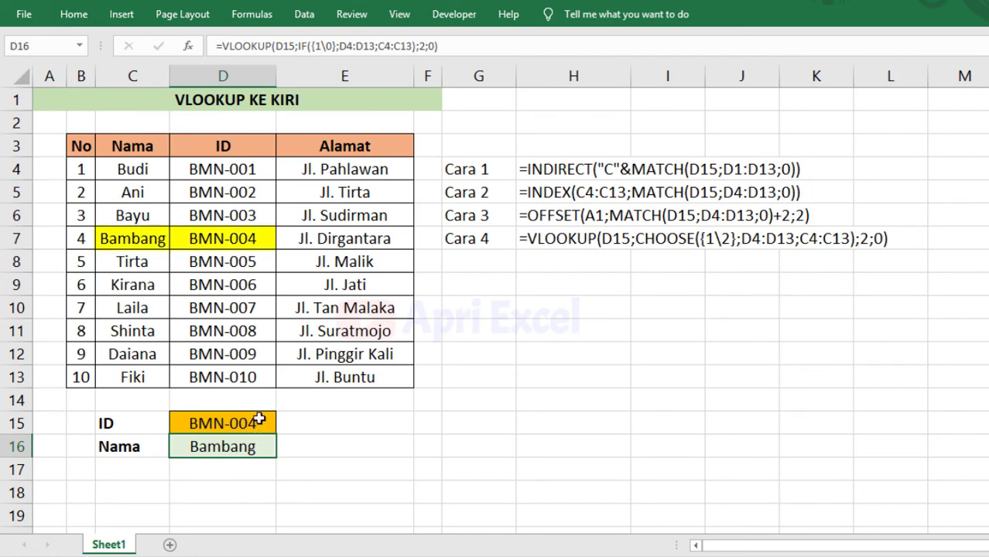
Test the IF lookup by picking BMN-008, then BMN-009 in D15, and check D16's formula.
left_click(258, 421)
left_click(286, 425)
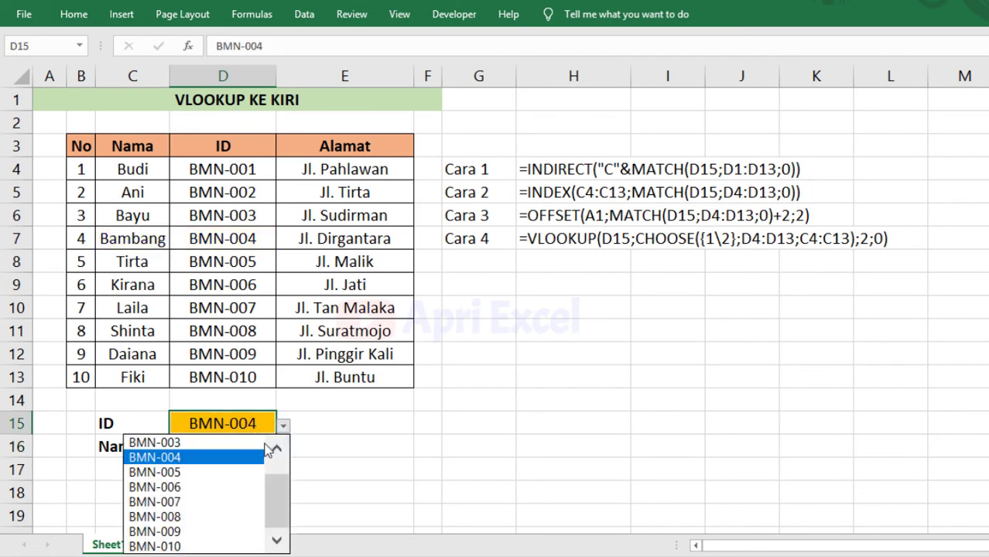
left_click(220, 516)
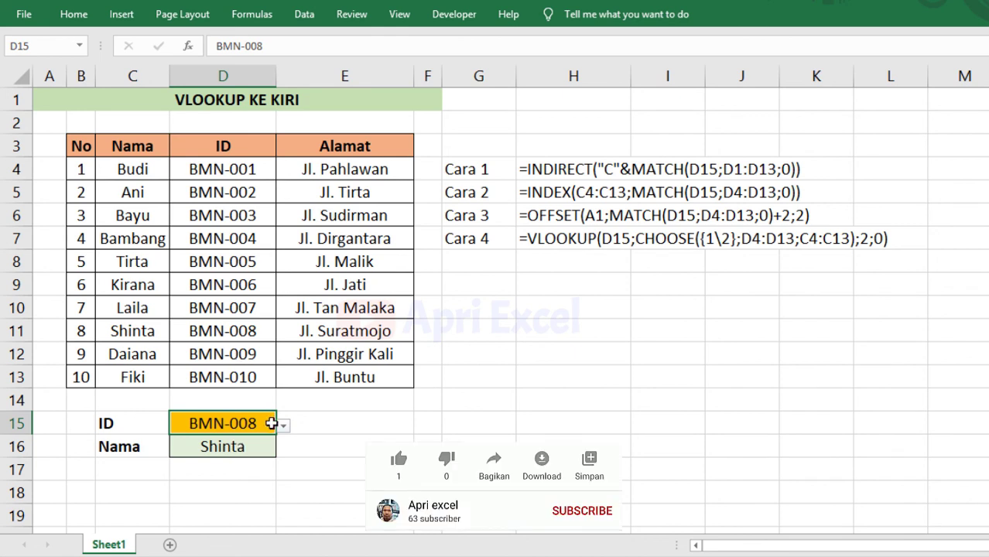
left_click(284, 427)
left_click(232, 530)
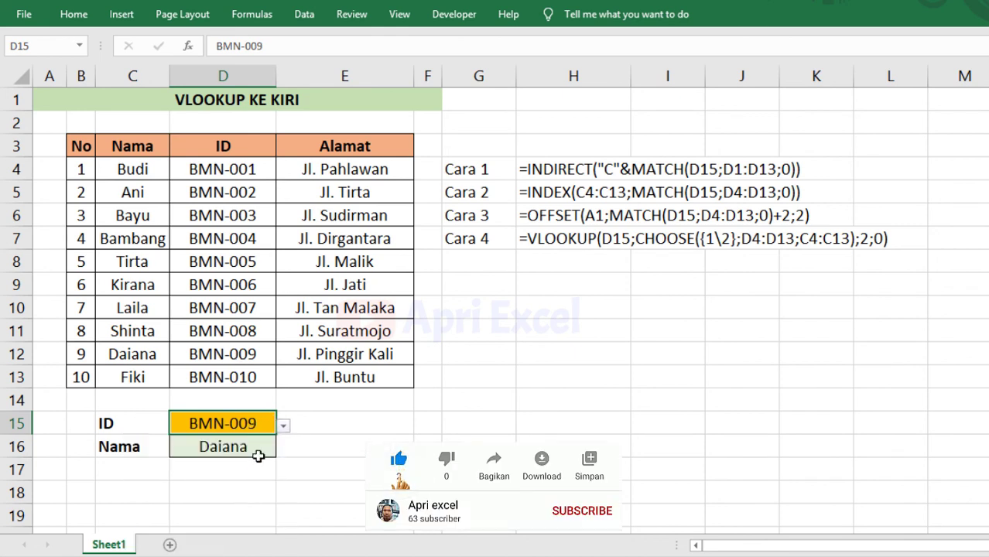
double_click(227, 447)
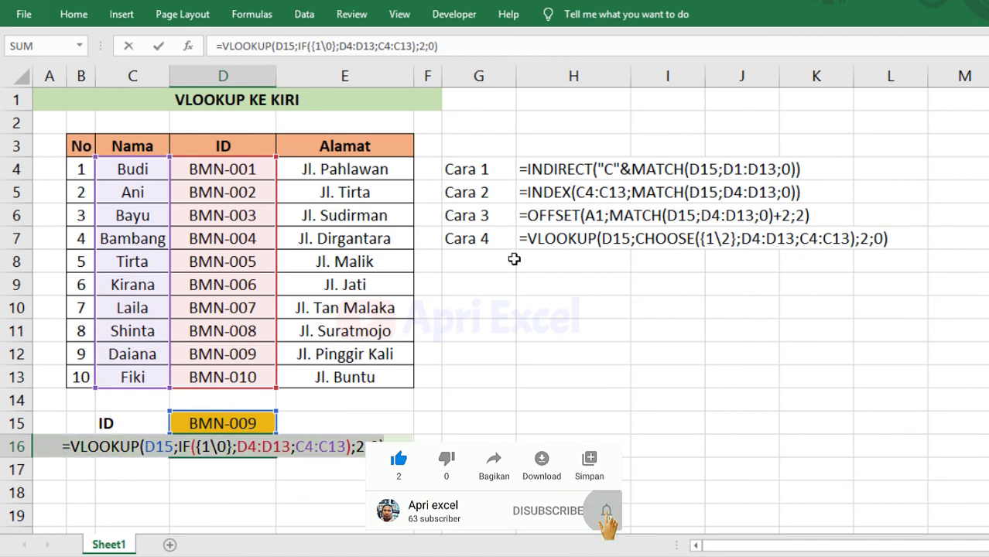
Type the label "Cara 5" in G8.
left_click(489, 262)
type("Cara ")
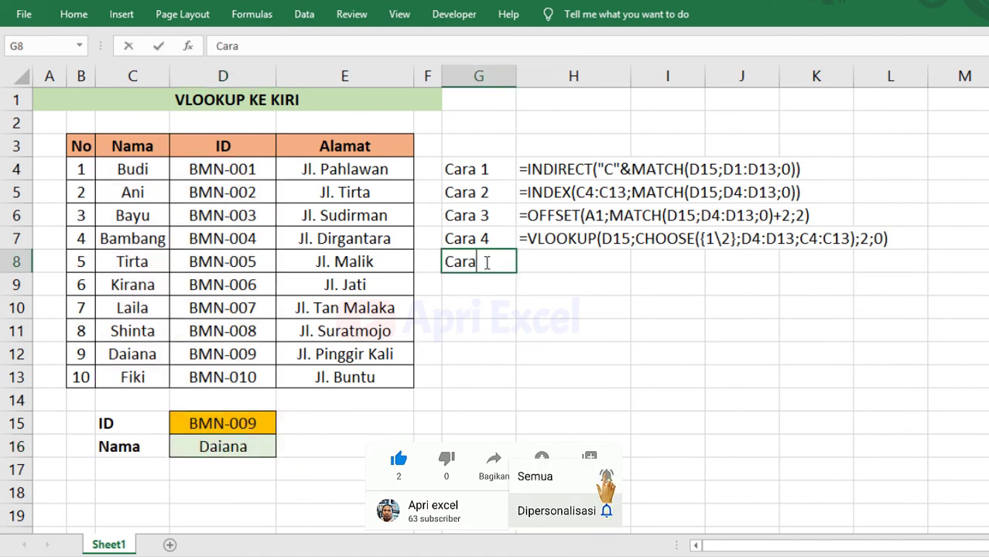
type("5")
key("Tab")
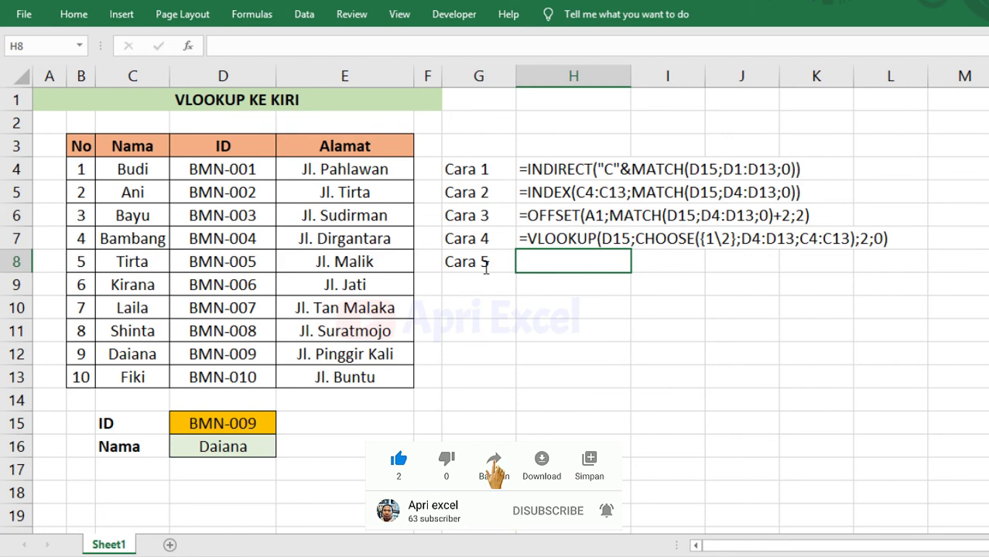